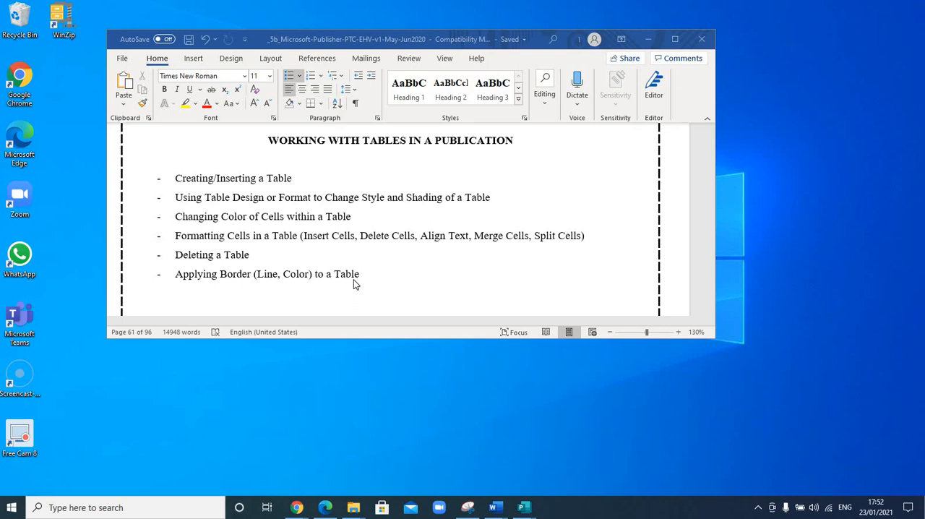
# Switch from the Word outline to the Publication1-Practice.pub publication in Publisher.
pyautogui.click(294, 247)
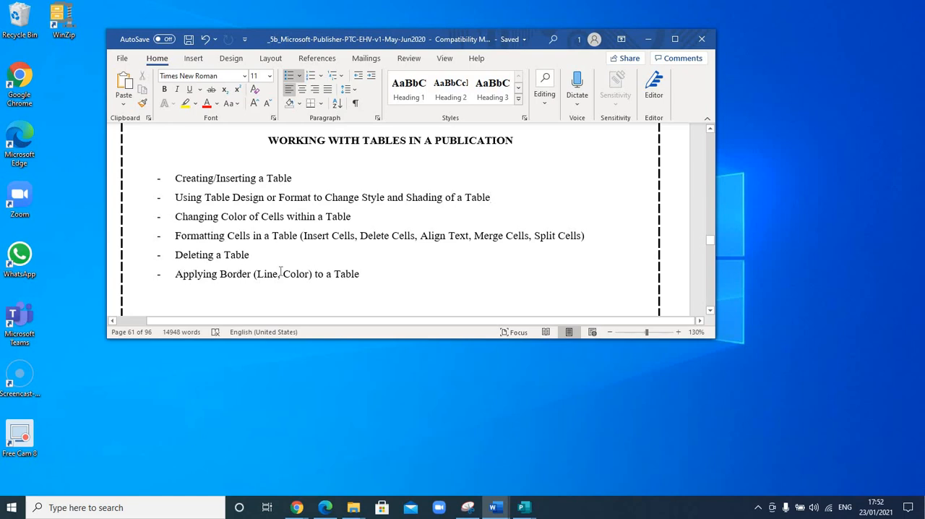
pyautogui.click(524, 507)
pyautogui.click(769, 453)
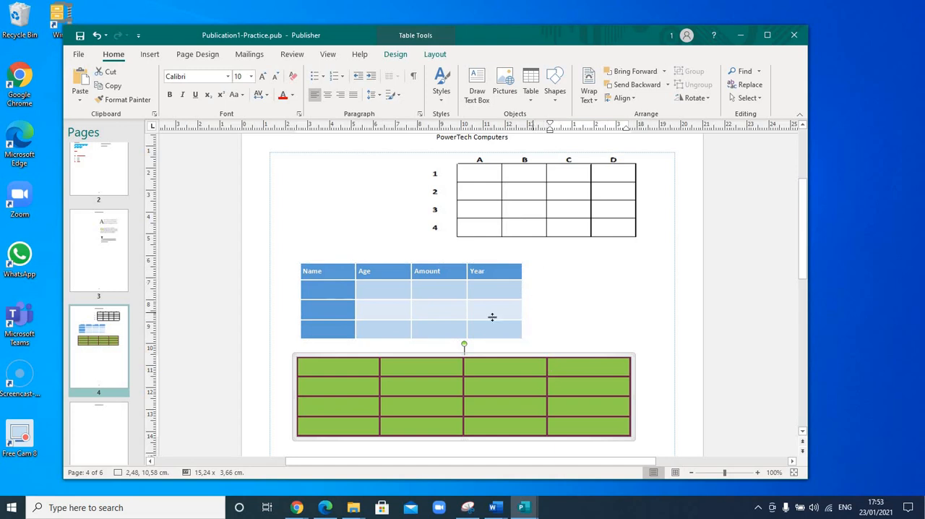
# Insert one blank column to the right of the Year column in the blue table and another to its left.
pyautogui.click(355, 302)
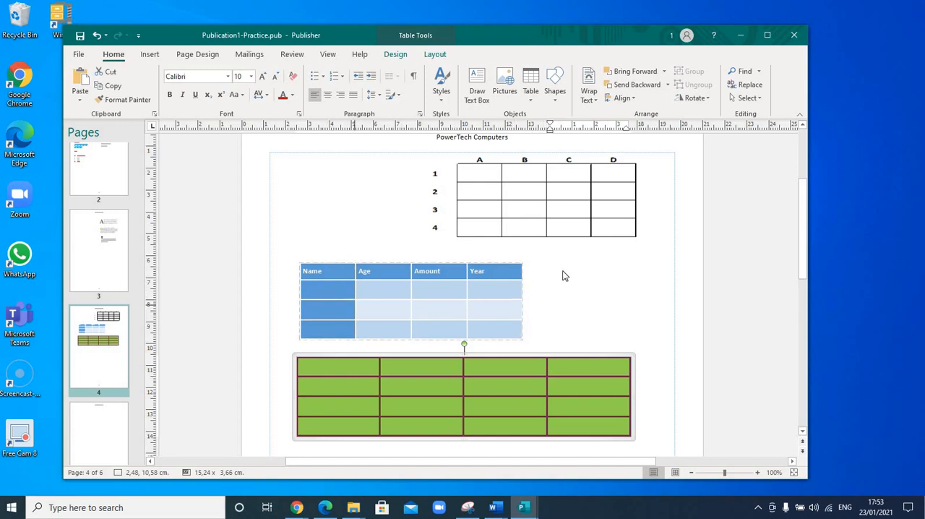
pyautogui.click(513, 286)
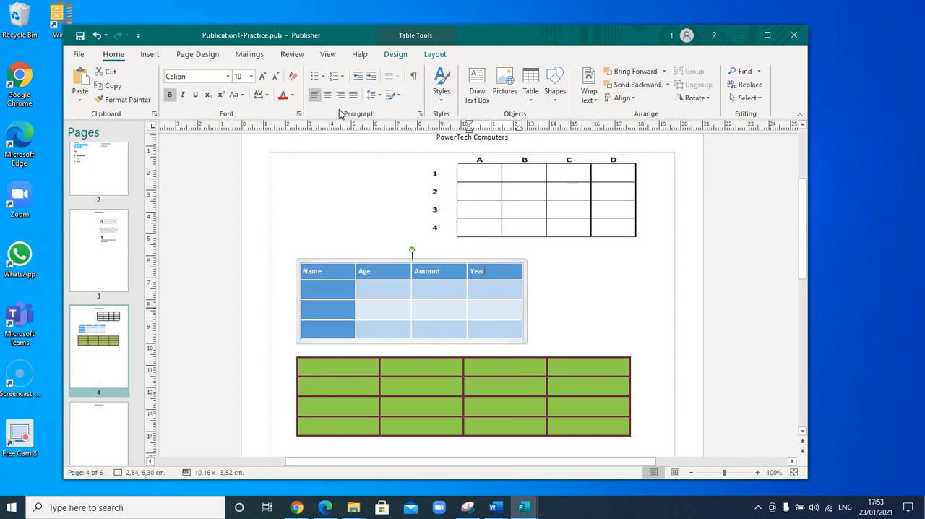
pyautogui.click(437, 57)
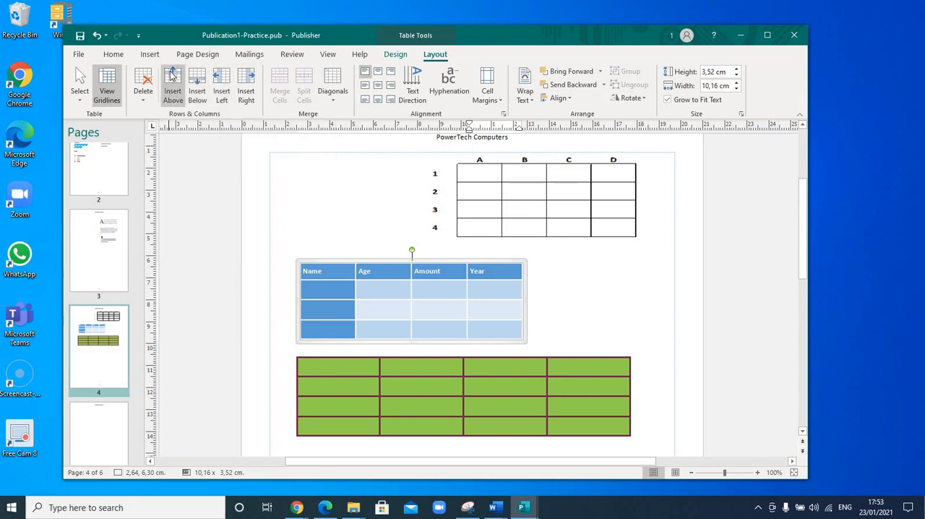
pyautogui.click(250, 82)
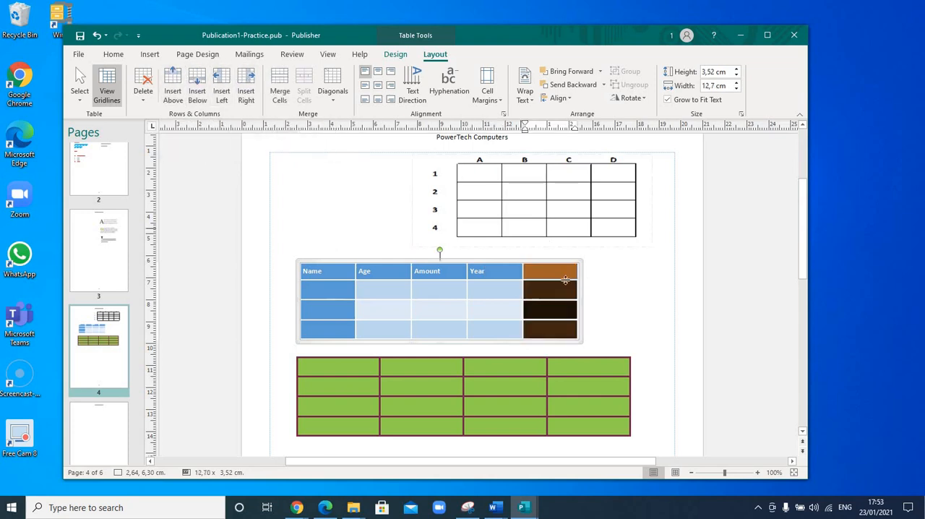
pyautogui.click(624, 294)
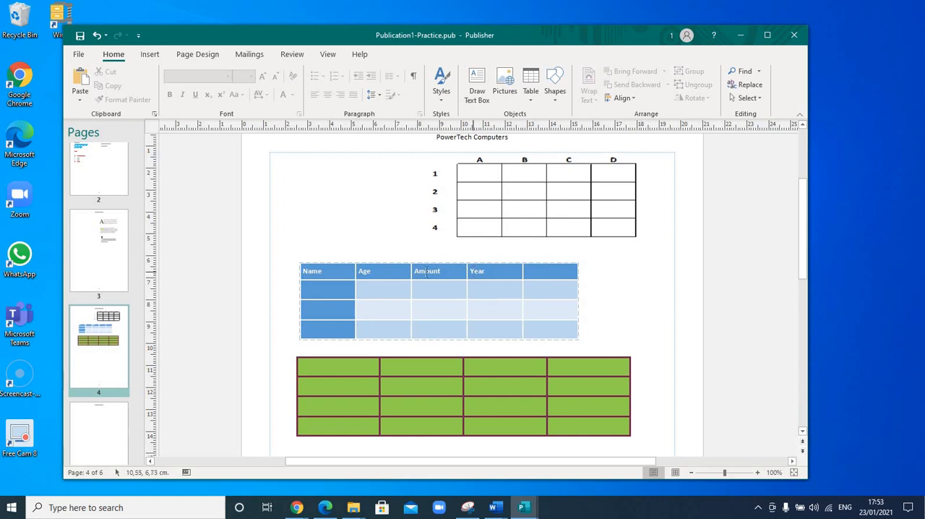
pyautogui.click(491, 271)
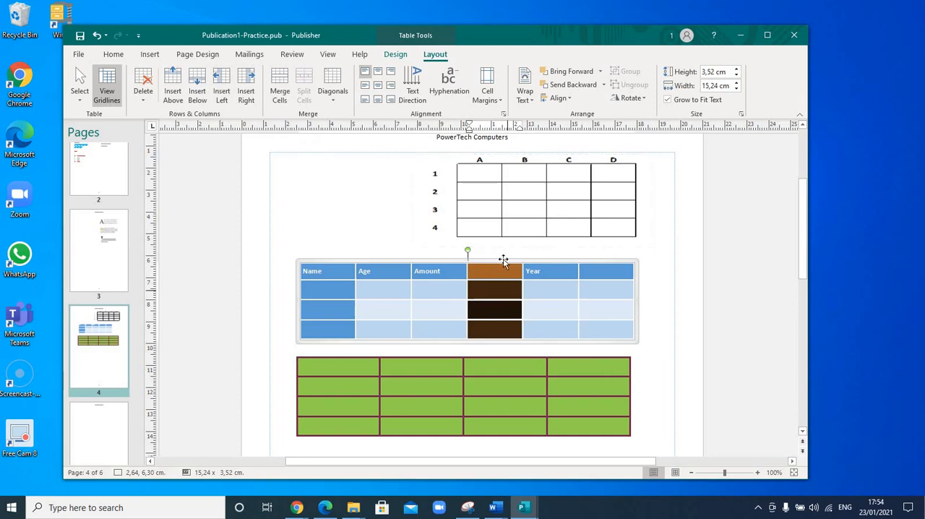
pyautogui.click(502, 288)
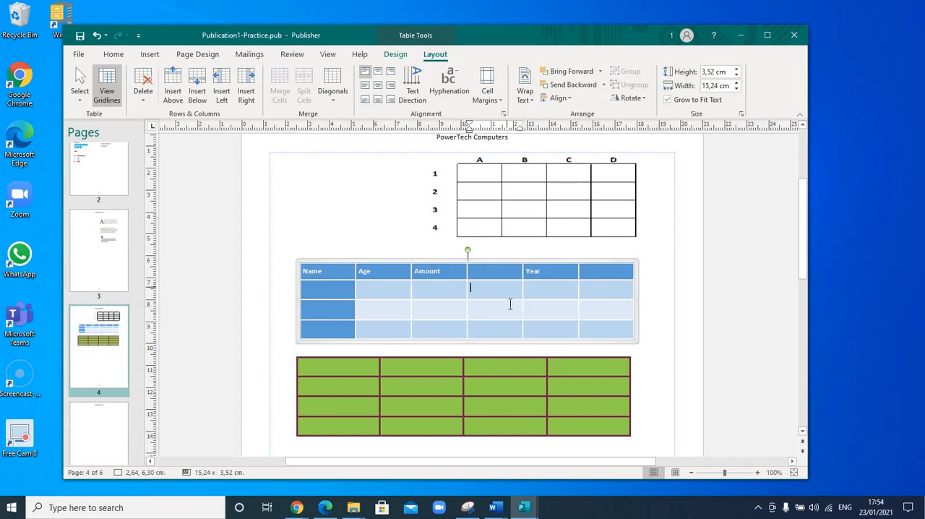
# Move the green table down to about 12.16 cm on the page and insert a row below the blue table's last row.
pyautogui.scroll(-1, 510, 303)
pyautogui.moveTo(482, 346); pyautogui.dragTo(478, 380)
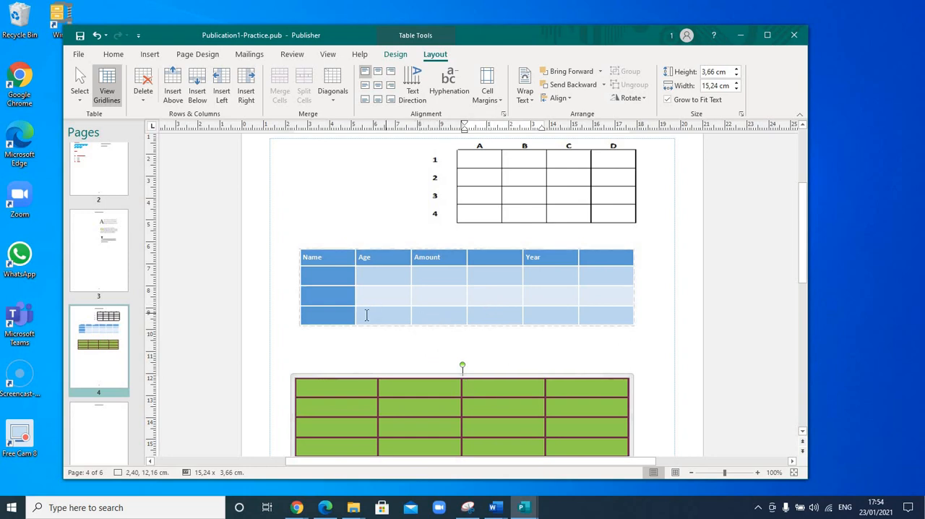
pyautogui.click(397, 315)
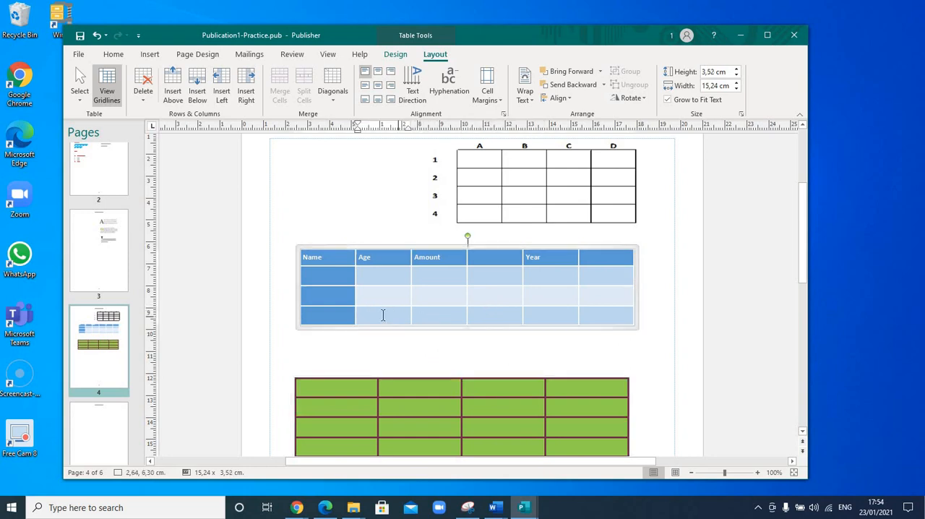
pyautogui.click(319, 315)
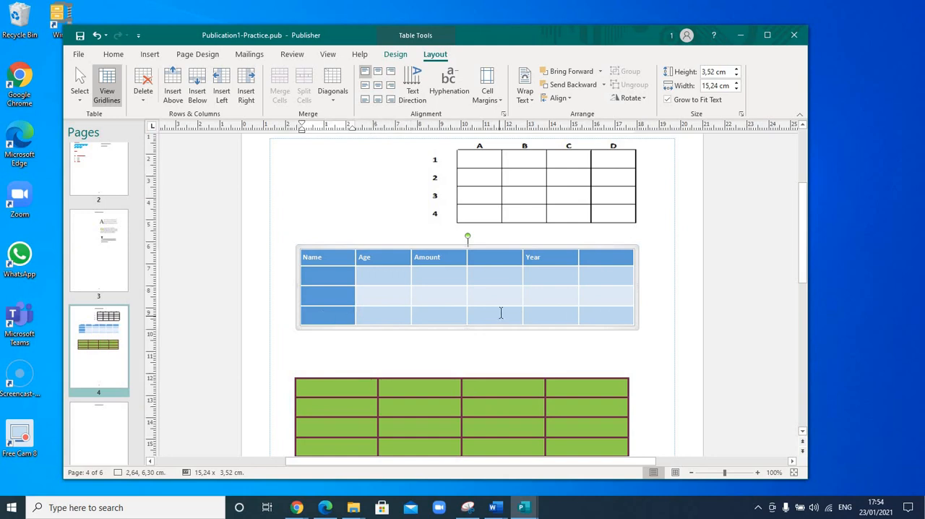
pyautogui.click(449, 317)
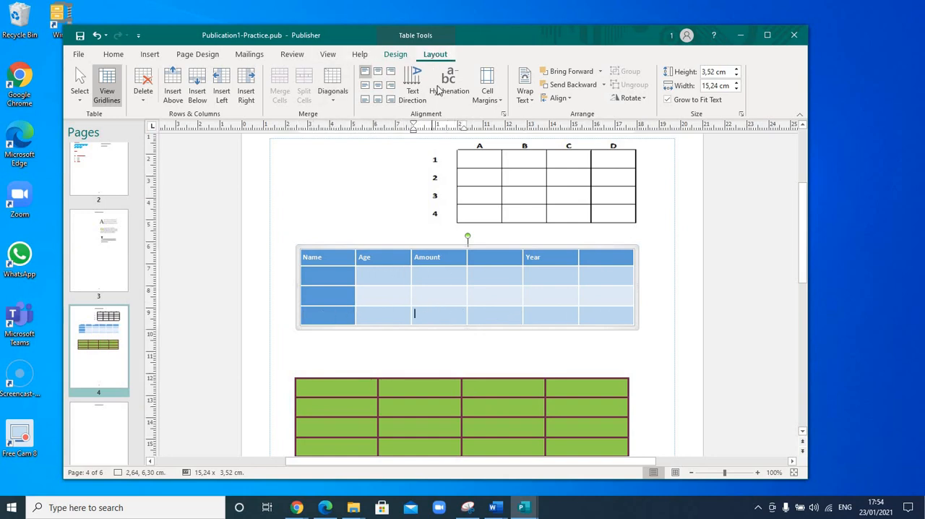
pyautogui.click(200, 104)
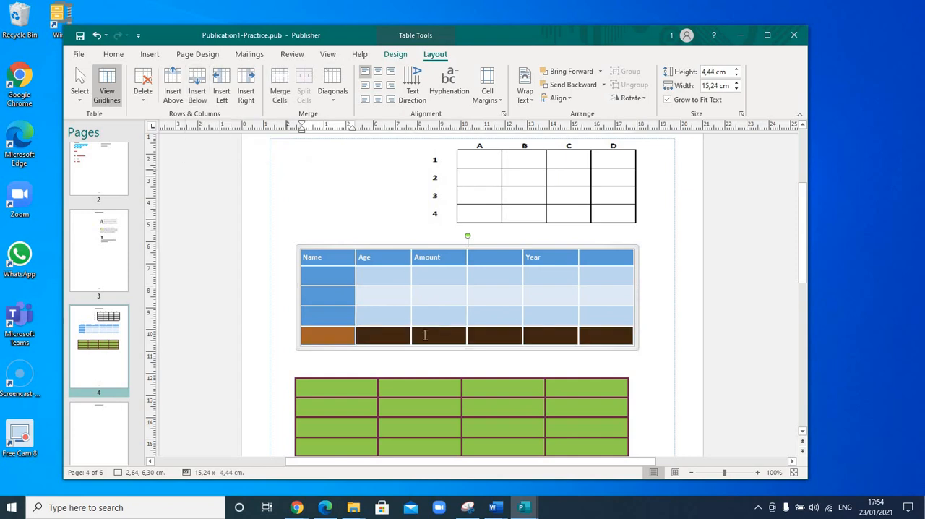
pyautogui.click(538, 338)
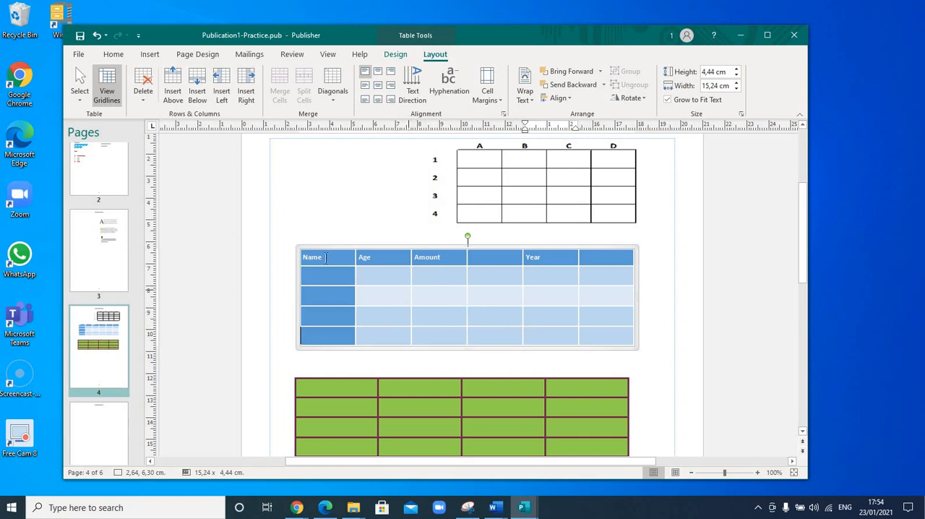
# Insert a blank row above the Name, Age, Amount and Year header row of the blue table.
pyautogui.click(377, 258)
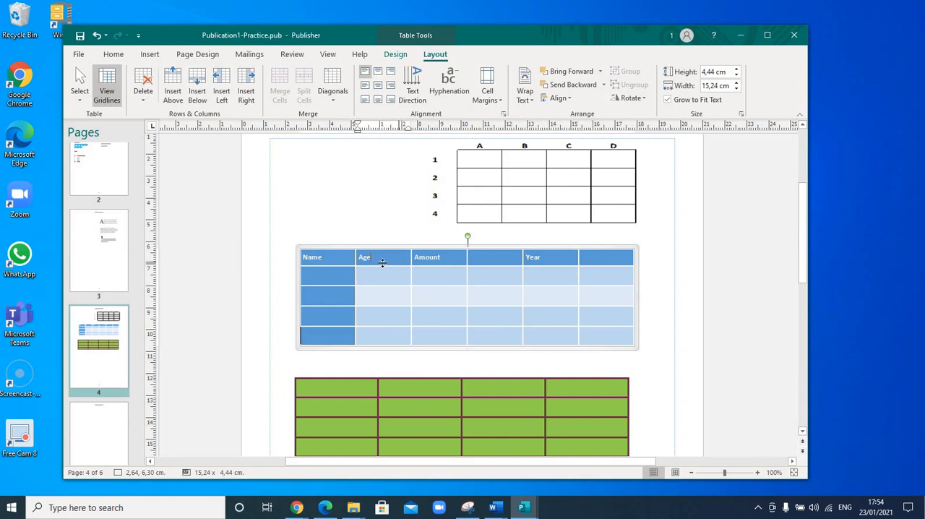
pyautogui.click(336, 259)
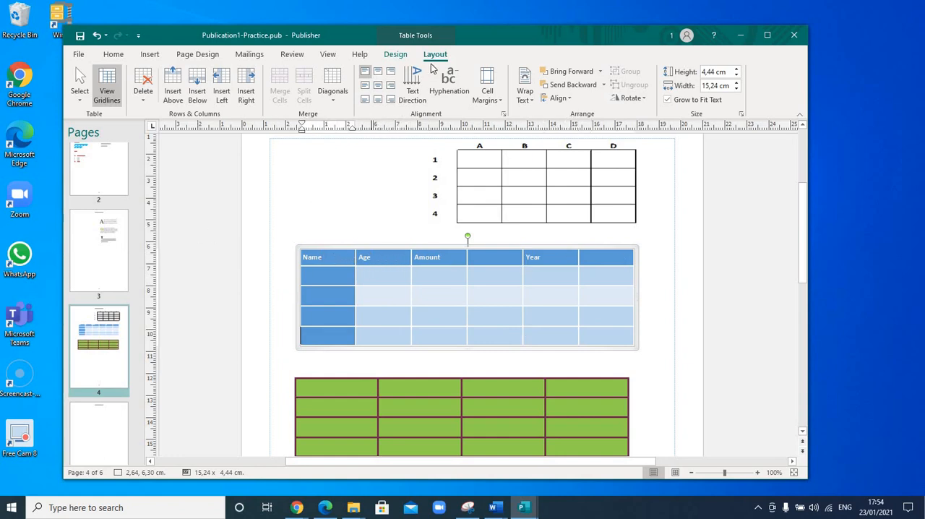
pyautogui.click(173, 96)
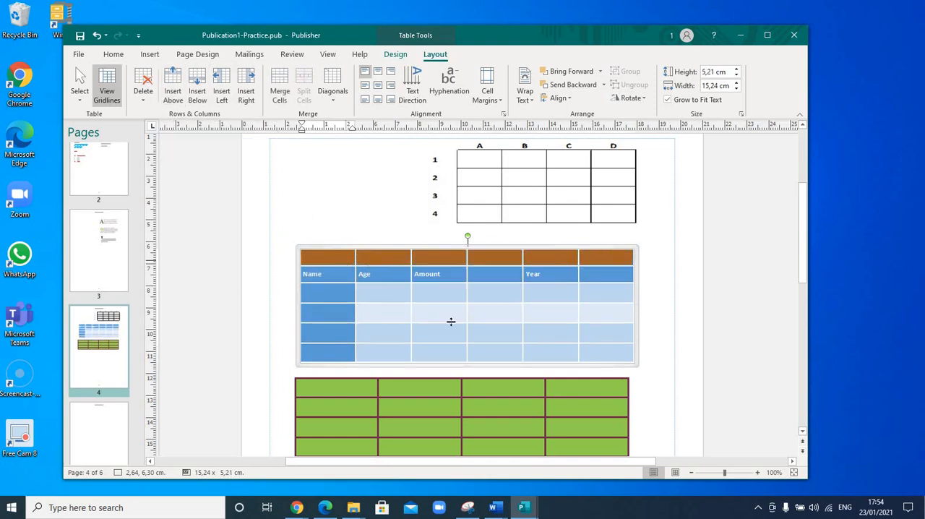
pyautogui.click(339, 256)
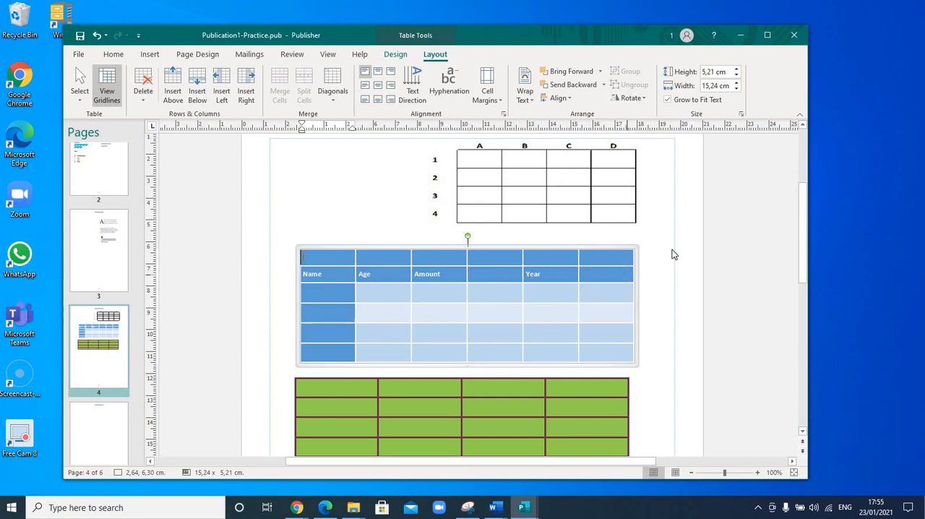
# Insert a blank column to the right of the blue table's last column.
pyautogui.click(609, 258)
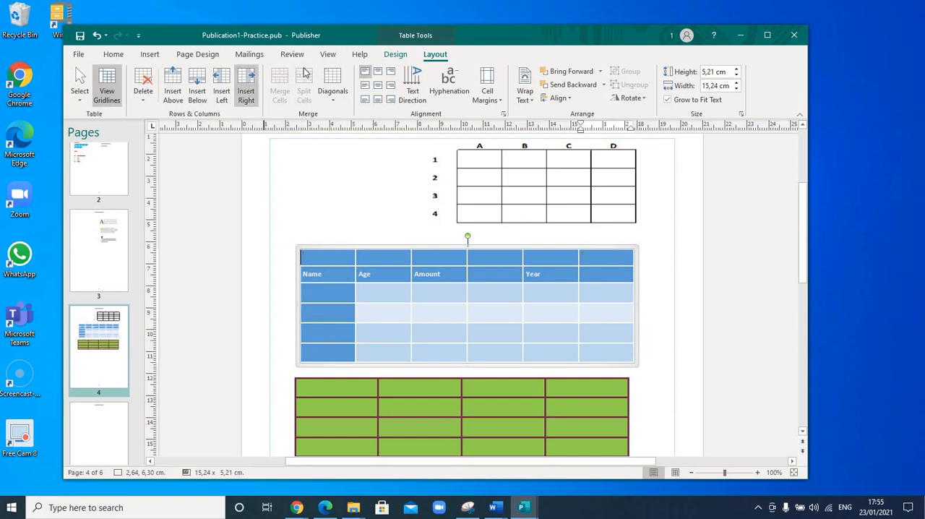
pyautogui.rightClick(604, 260)
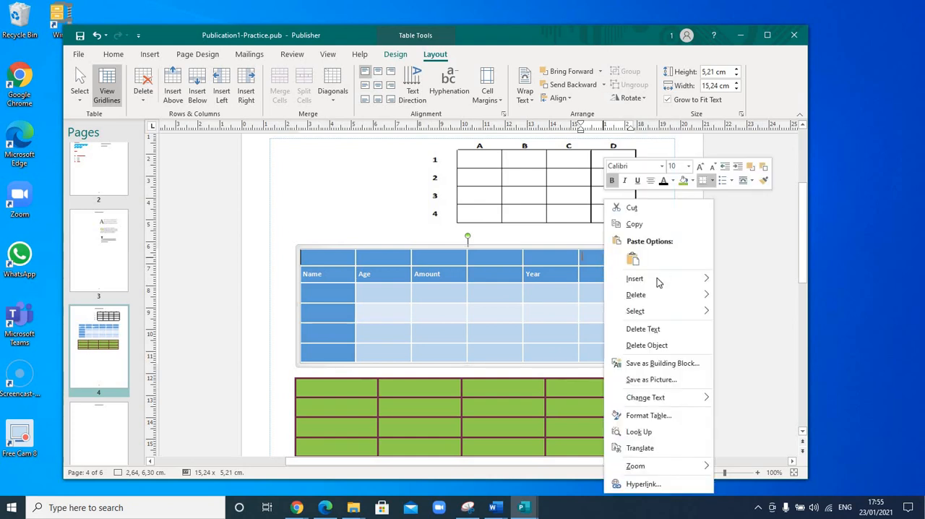
pyautogui.moveTo(655, 278)
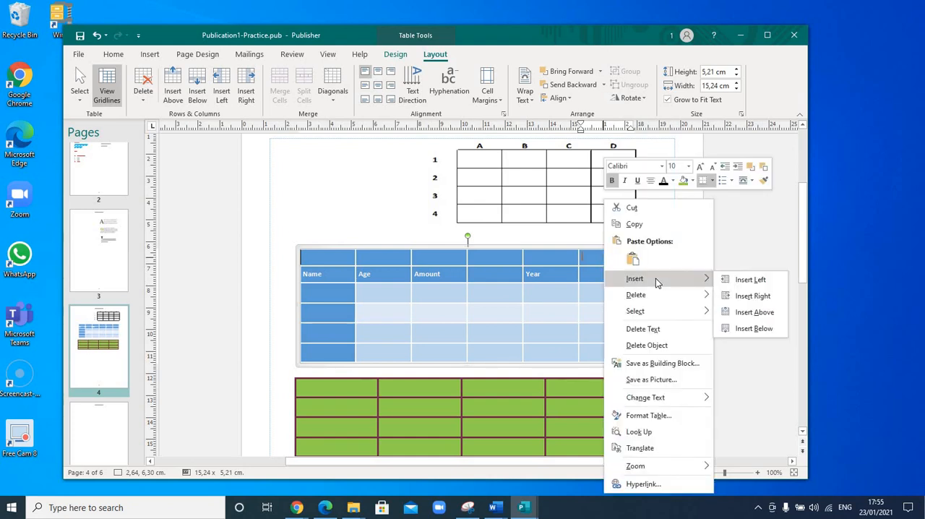
pyautogui.click(755, 296)
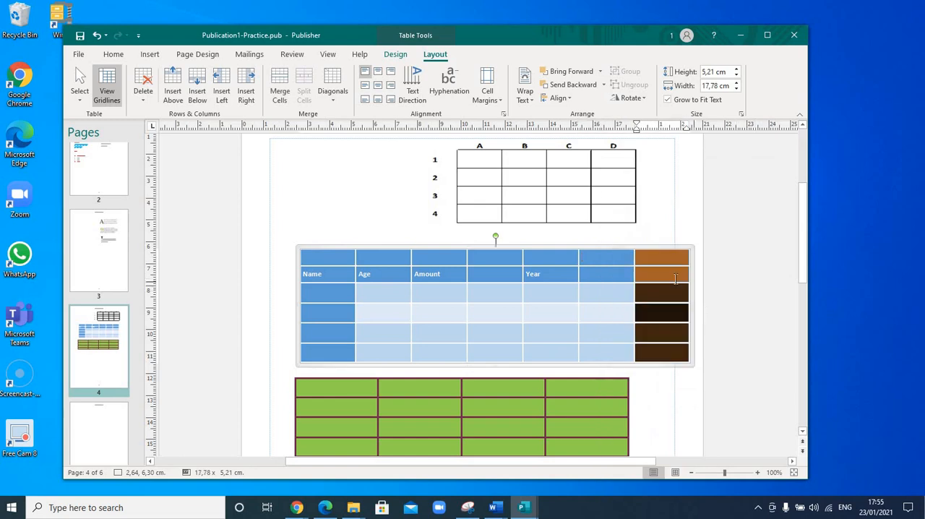
pyautogui.click(339, 217)
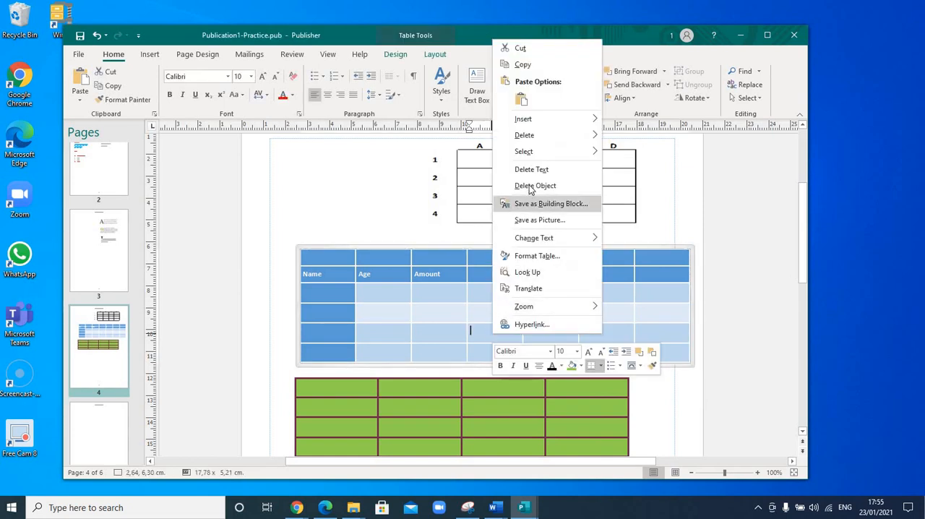
# Insert a blank row above the fifth row of the blue table.
pyautogui.moveTo(539, 119)
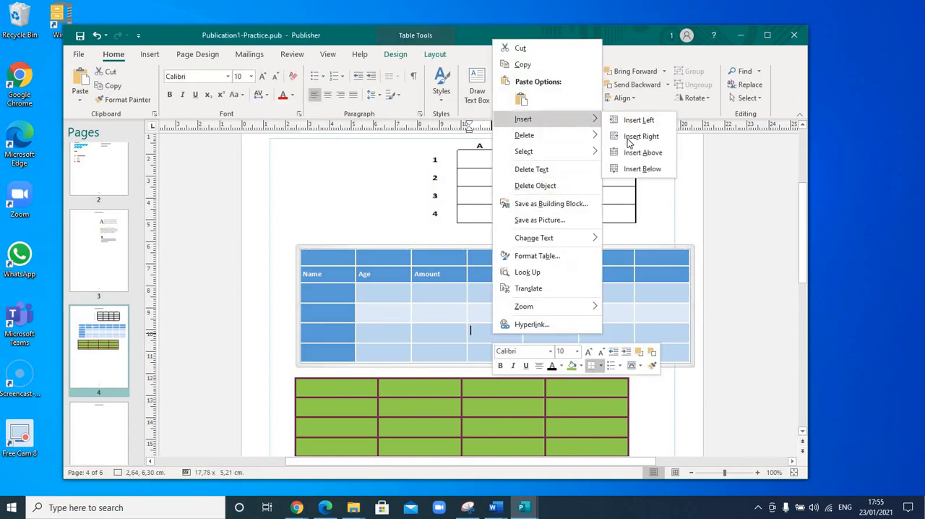
pyautogui.click(643, 153)
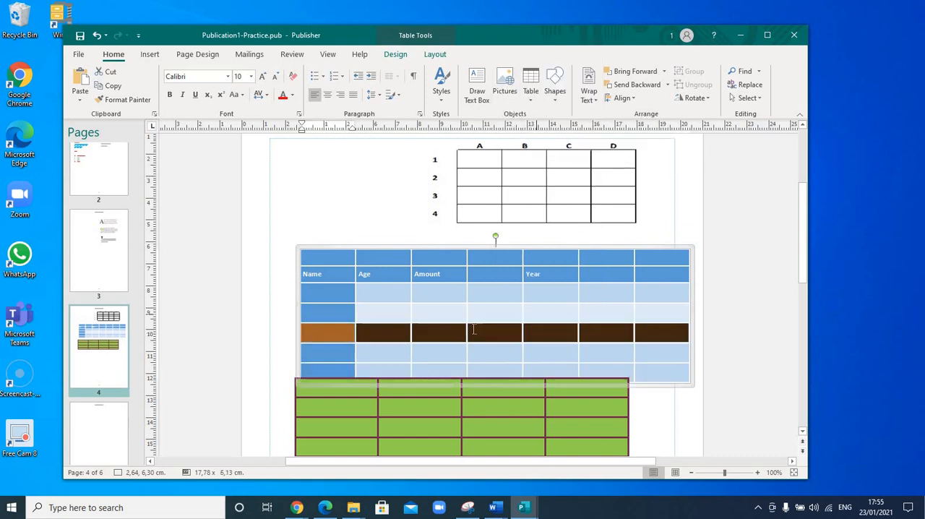
pyautogui.click(485, 332)
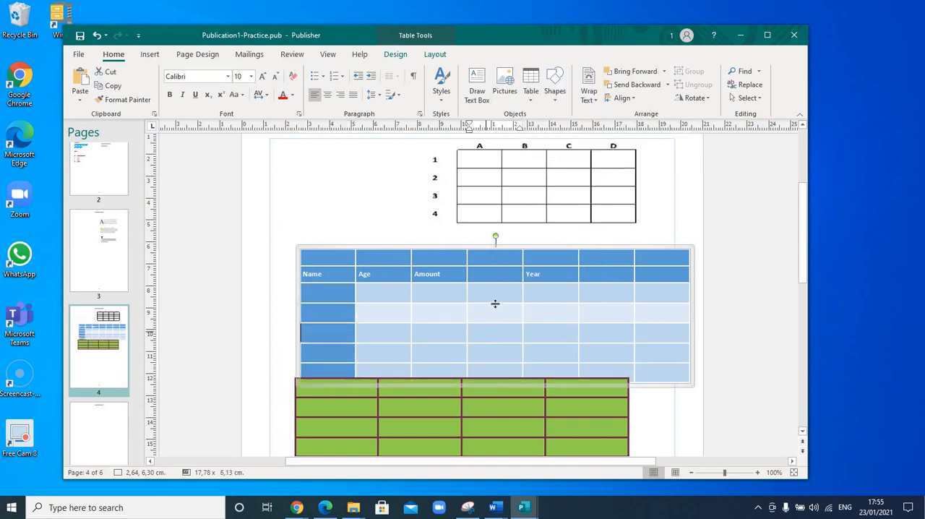
# Move the green table down clear of the blue table, to about 13.46 cm on the page.
pyautogui.scroll(-1, 494, 339)
pyautogui.click(491, 376)
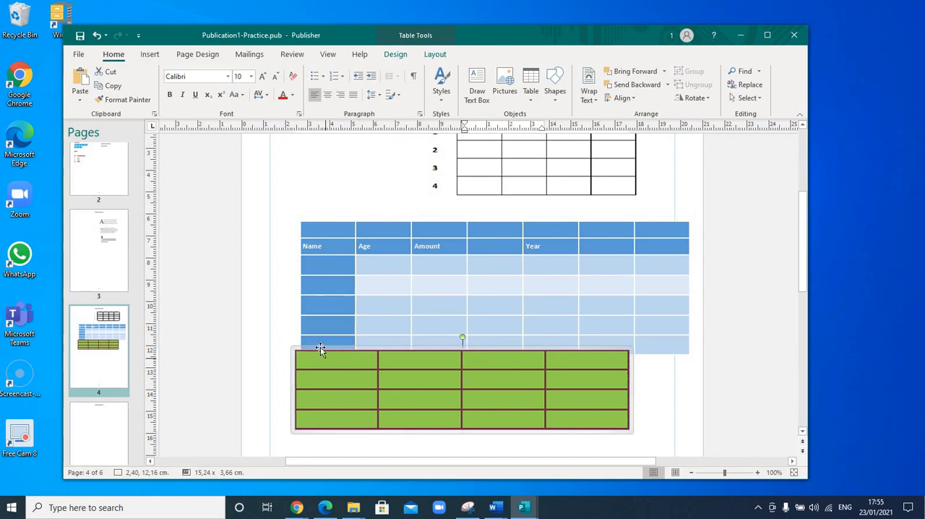
pyautogui.moveTo(322, 361); pyautogui.dragTo(332, 388)
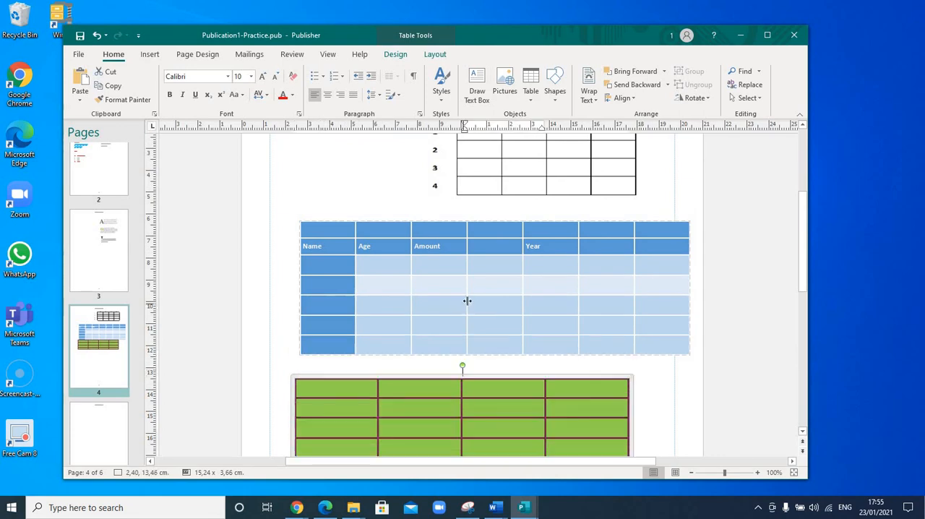
pyautogui.click(469, 291)
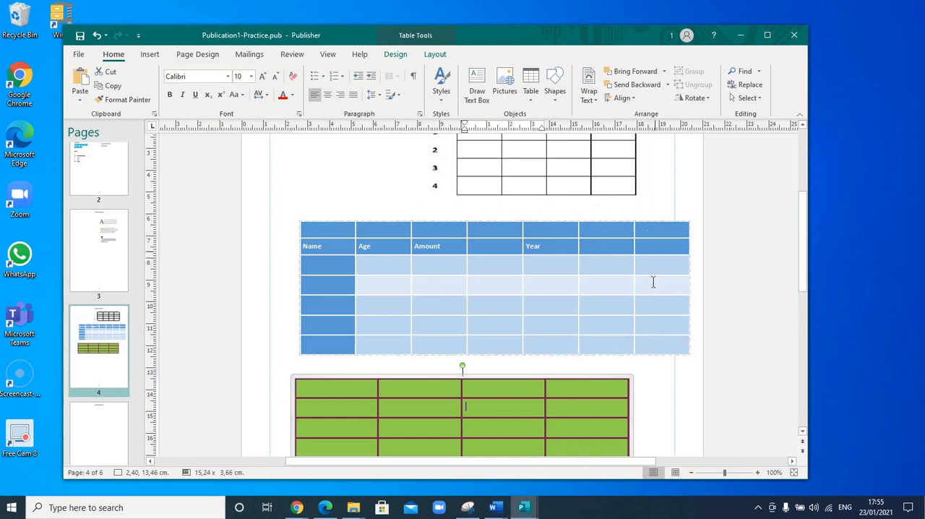
# Delete the last column of the blue table.
pyautogui.click(658, 229)
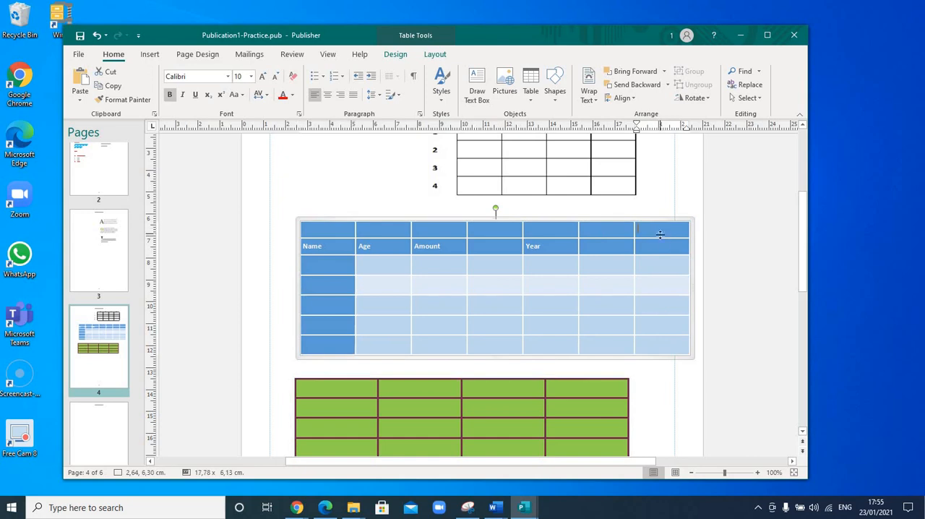
pyautogui.click(437, 57)
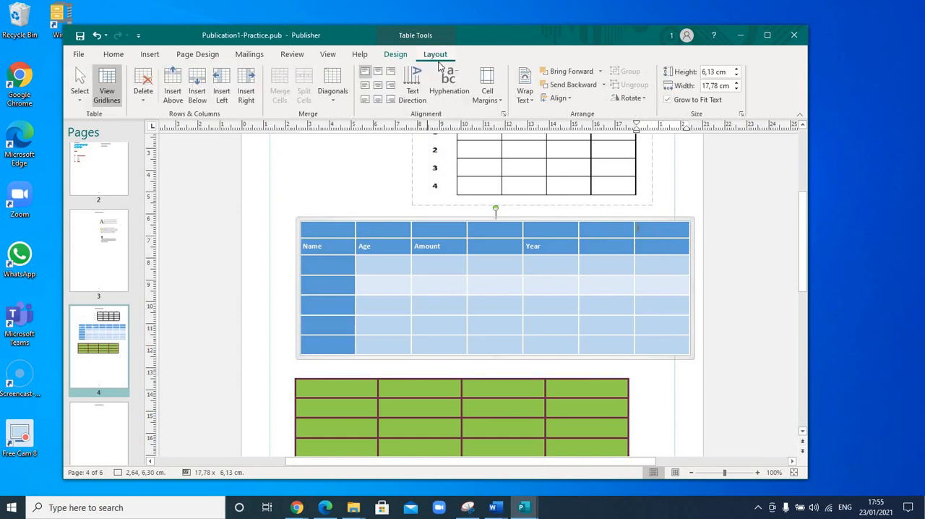
pyautogui.click(146, 101)
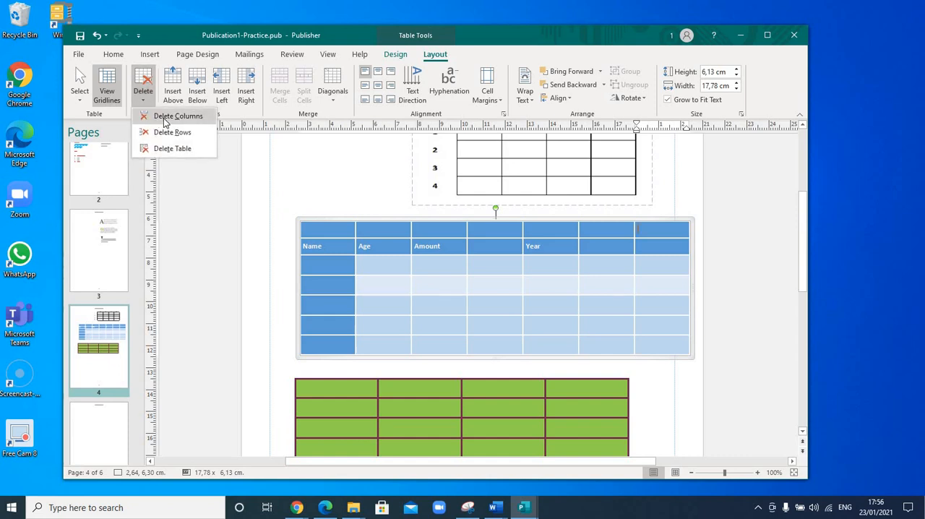
pyautogui.click(167, 116)
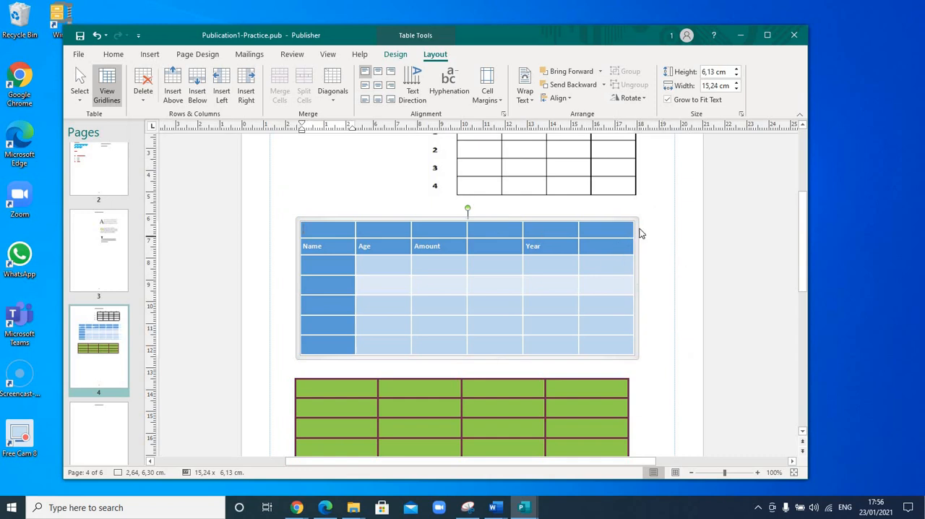
# Delete the fourth row of the blue table, the second blank row below the headings.
pyautogui.moveTo(380, 283); pyautogui.dragTo(603, 283)
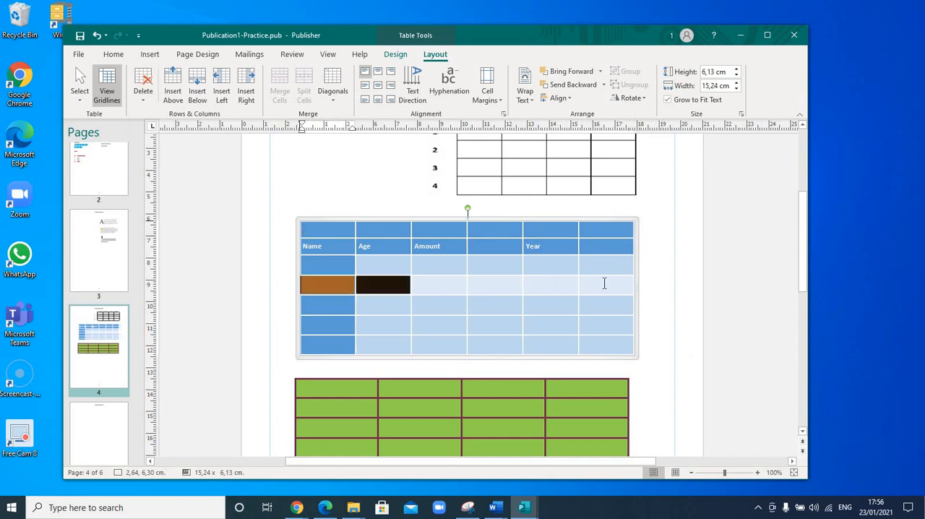
pyautogui.moveTo(333, 284); pyautogui.dragTo(446, 283)
pyautogui.click(446, 283)
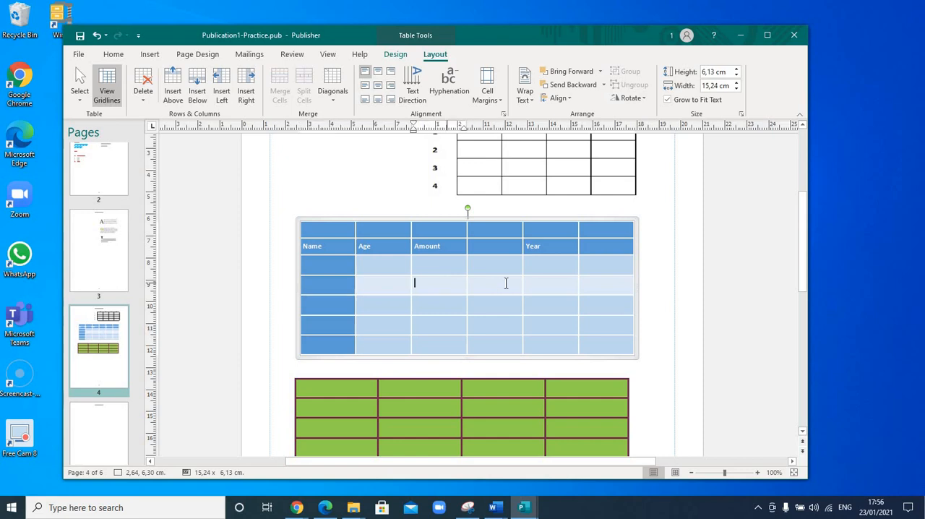
pyautogui.click(505, 283)
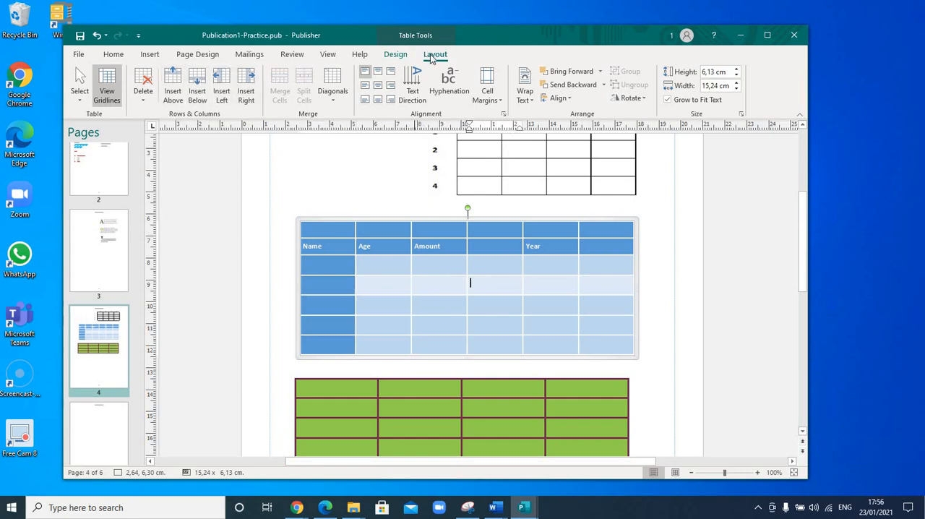
pyautogui.click(145, 106)
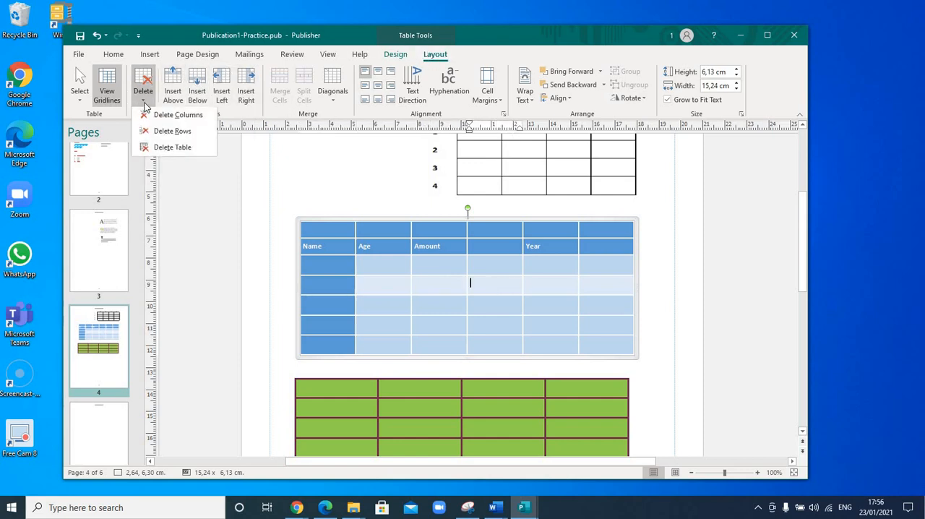
pyautogui.click(180, 132)
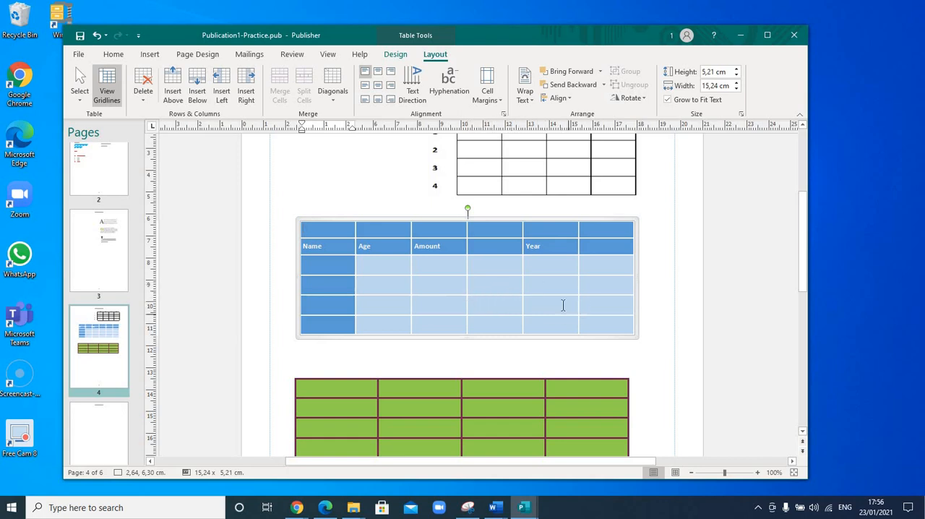
# Delete the last row of the blue table.
pyautogui.rightClick(346, 324)
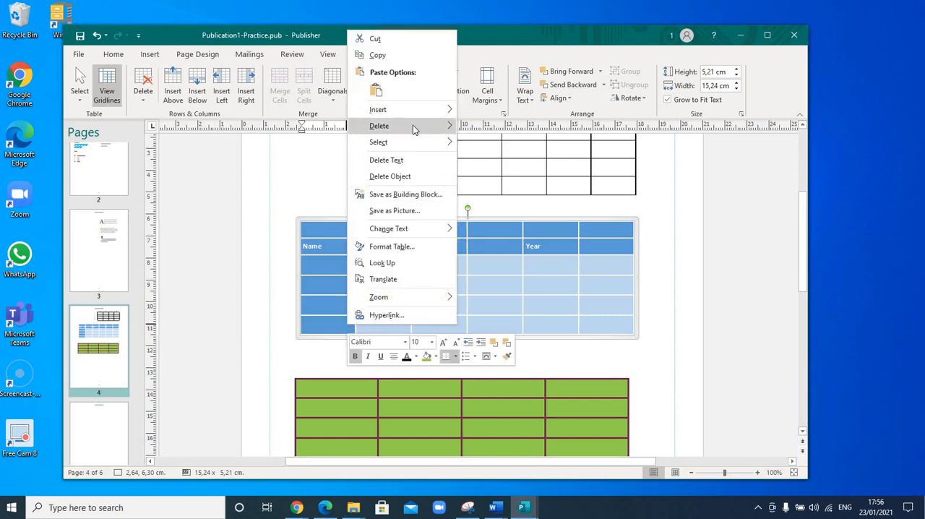
pyautogui.moveTo(414, 128)
pyautogui.click(497, 142)
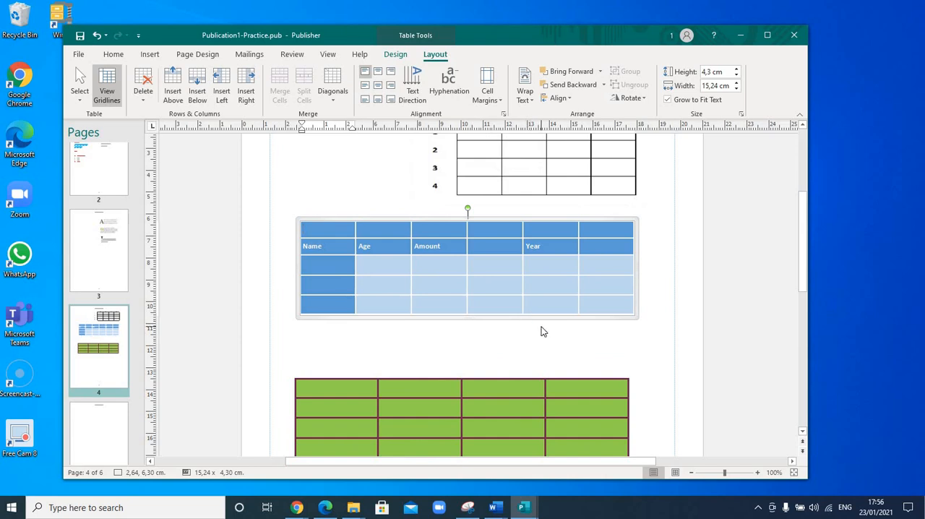
pyautogui.click(547, 282)
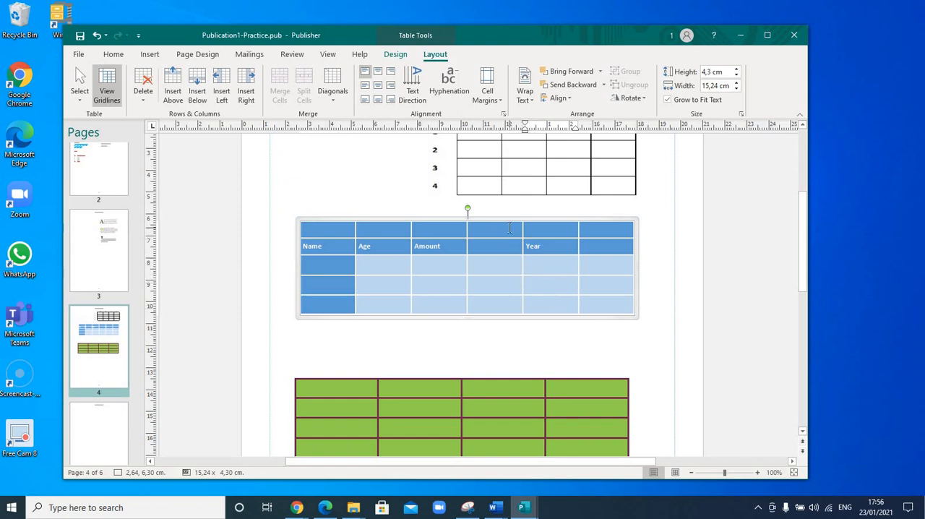
# Merge the Year heading cell with the empty cell between Amount and Year in the blue table.
pyautogui.moveTo(510, 246); pyautogui.dragTo(556, 246)
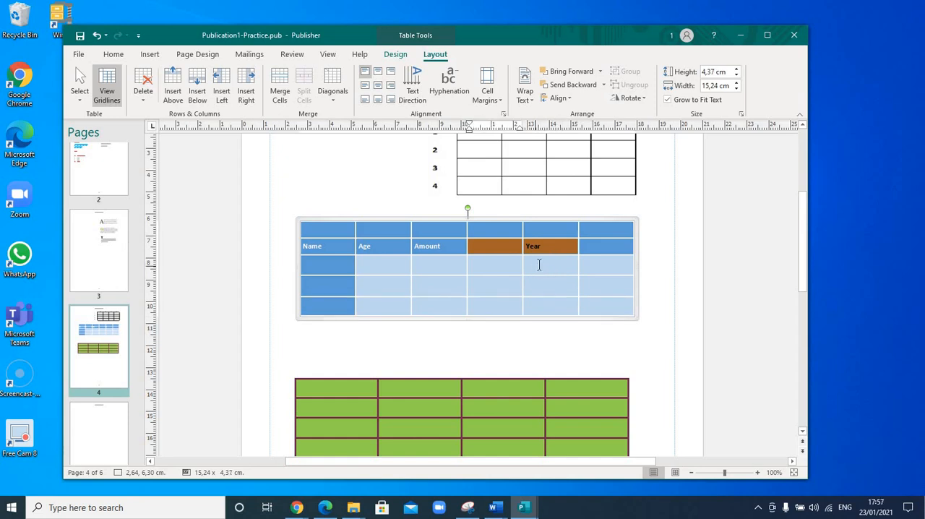
pyautogui.click(516, 248)
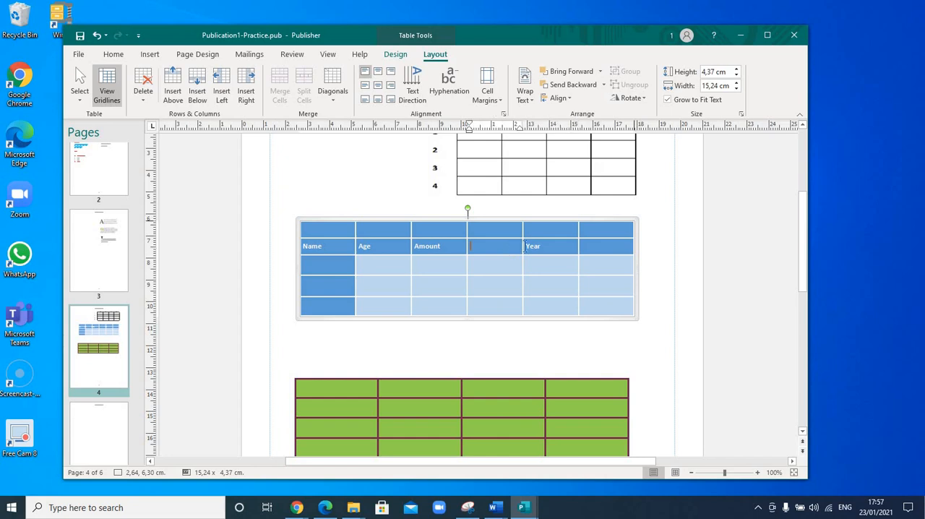
pyautogui.keyDown('shift'); pyautogui.click(551, 247); pyautogui.keyUp('shift')
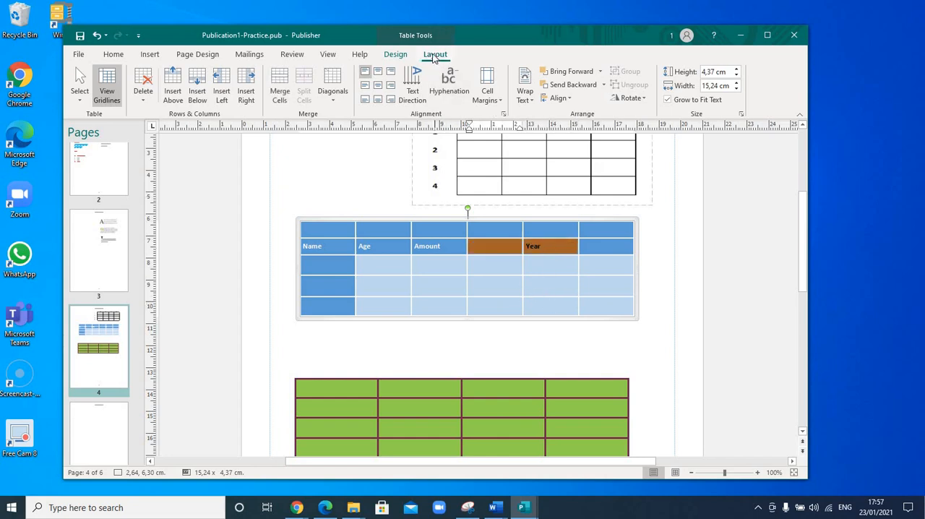
pyautogui.click(282, 99)
pyautogui.click(497, 250)
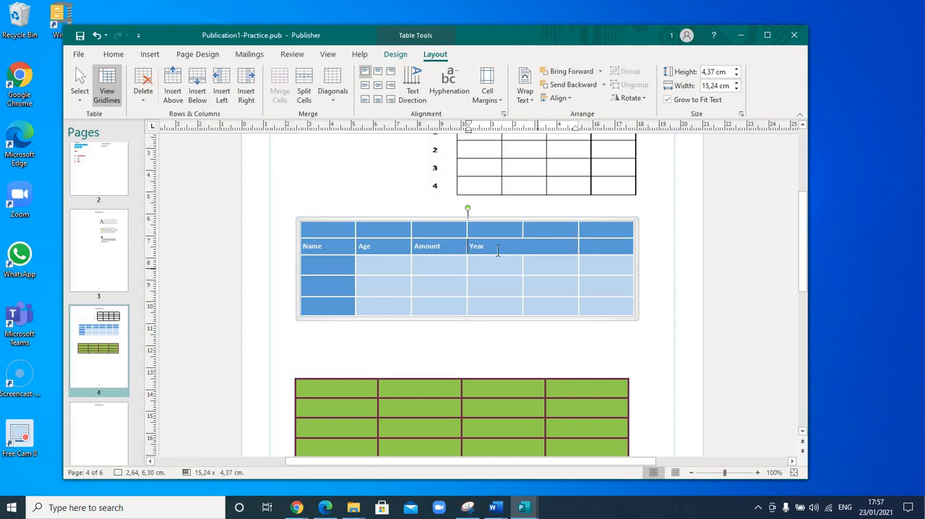
pyautogui.click(526, 262)
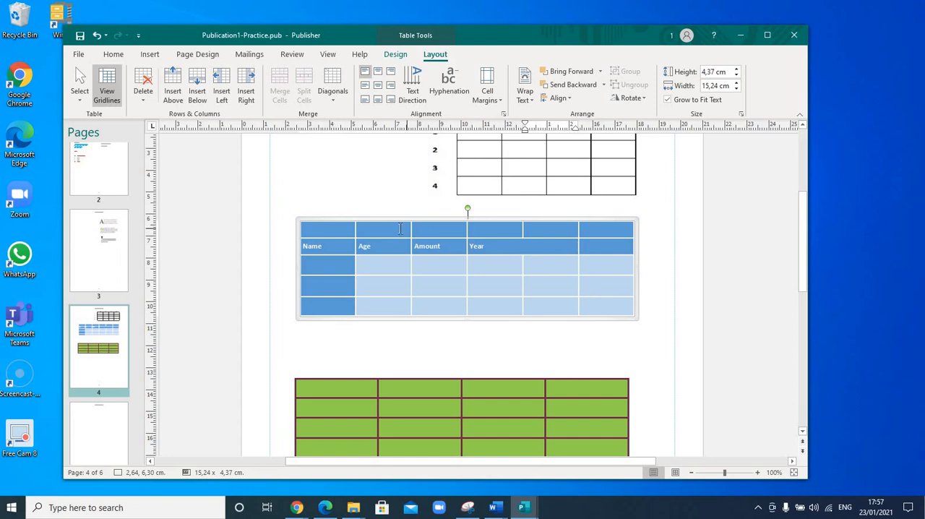
# Merge the two top-row cells above Age and Amount in the blue table.
pyautogui.moveTo(426, 228); pyautogui.dragTo(439, 229)
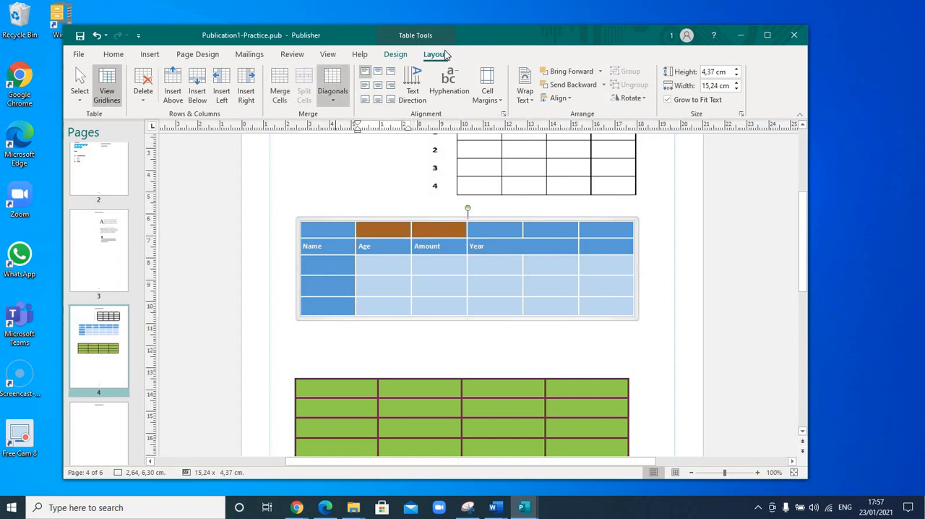
pyautogui.click(280, 90)
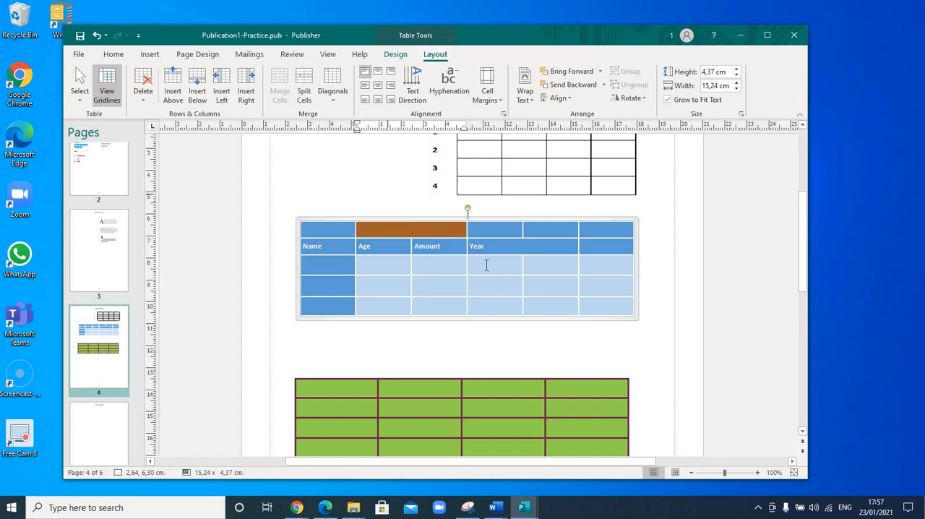
pyautogui.click(457, 268)
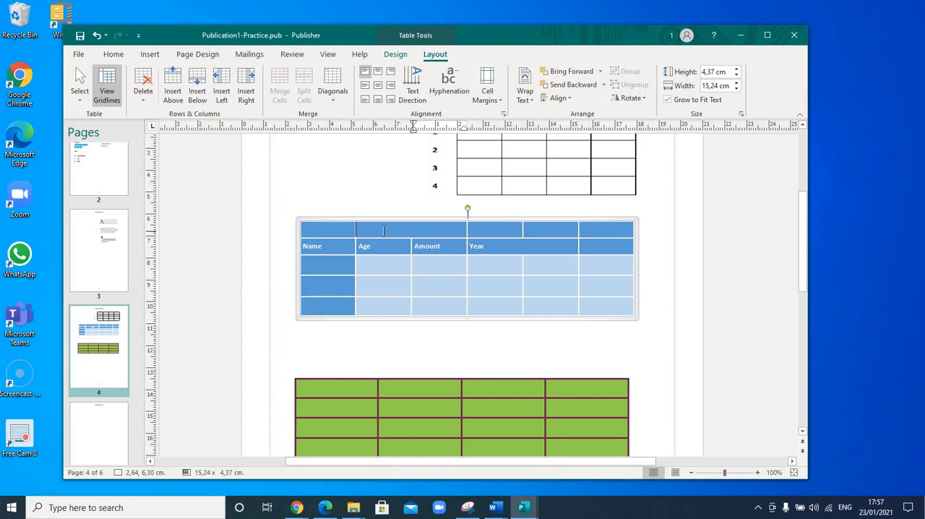
# Split the merged top-row cell above Age and Amount back into separate cells.
pyautogui.click(439, 230)
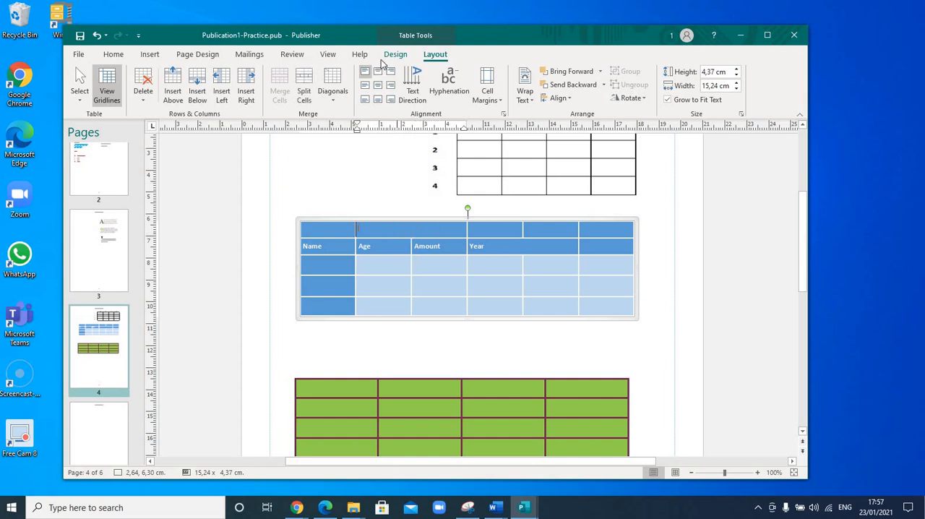
pyautogui.click(309, 102)
pyautogui.click(514, 302)
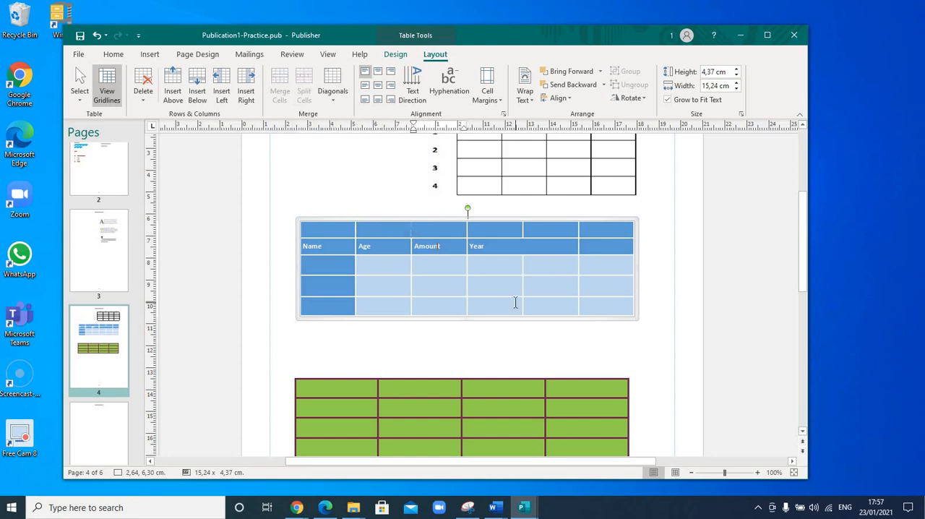
pyautogui.click(406, 229)
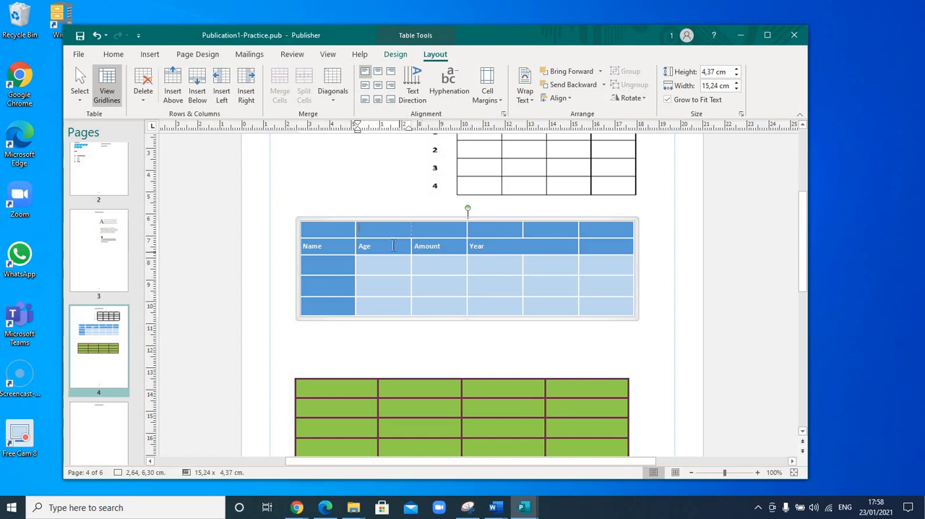
# Right-align the Year heading within its merged cell.
pyautogui.click(494, 245)
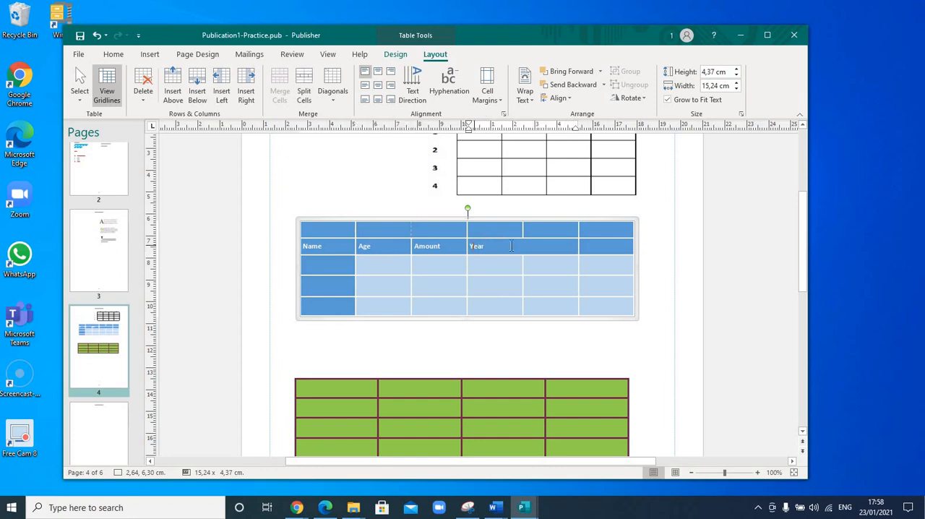
pyautogui.doubleClick(511, 246)
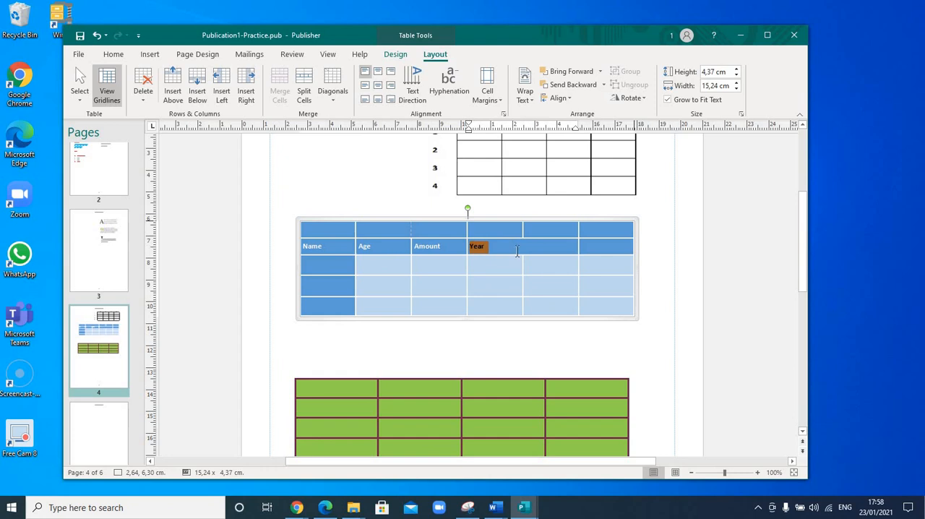
pyautogui.click(113, 54)
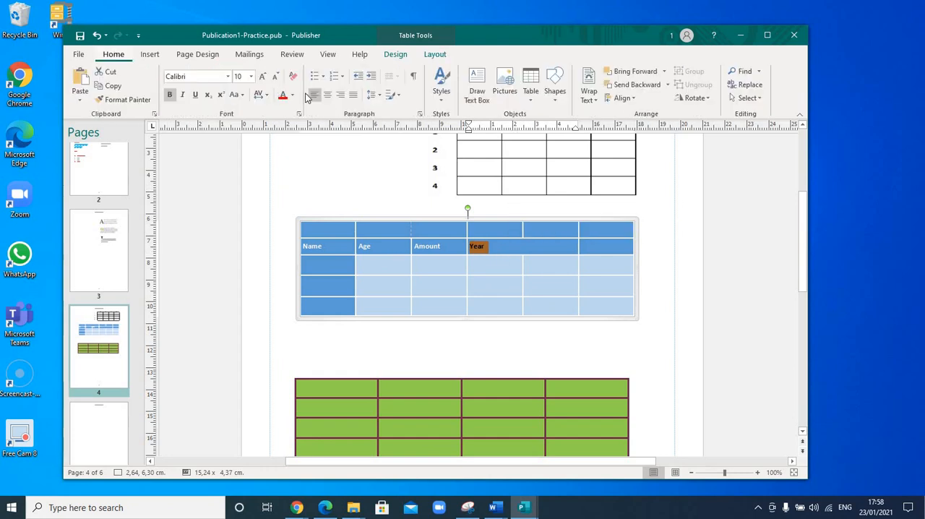
pyautogui.click(342, 99)
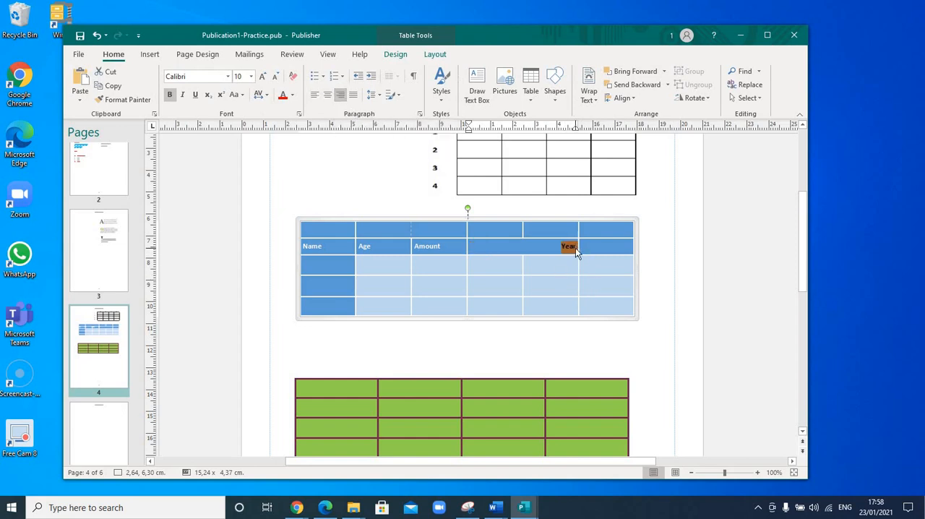
# Center the Year heading horizontally within its merged cell.
pyautogui.click(564, 246)
pyautogui.moveTo(577, 246)
pyautogui.mouseDown()
pyautogui.moveTo(562, 246)
pyautogui.moveTo(578, 249)
pyautogui.mouseUp()
pyautogui.click(579, 247)
pyautogui.click(564, 245)
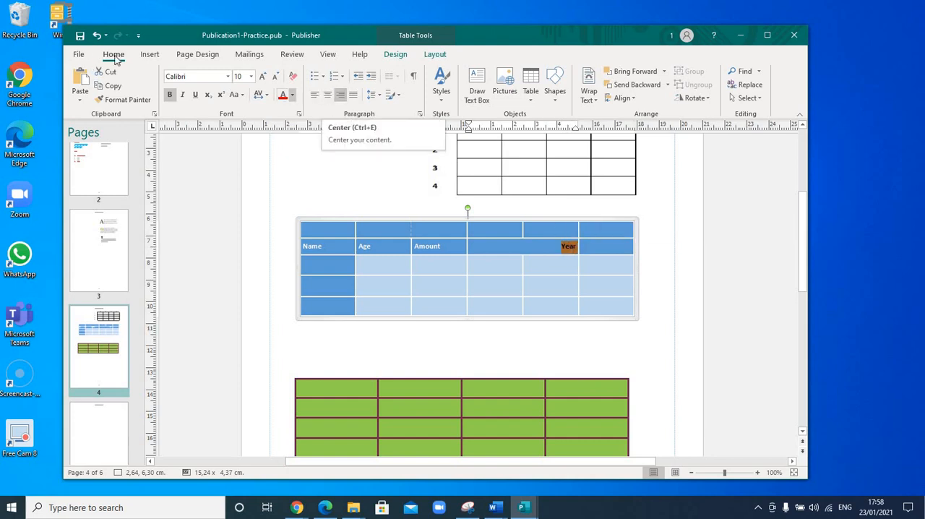
pyautogui.click(329, 99)
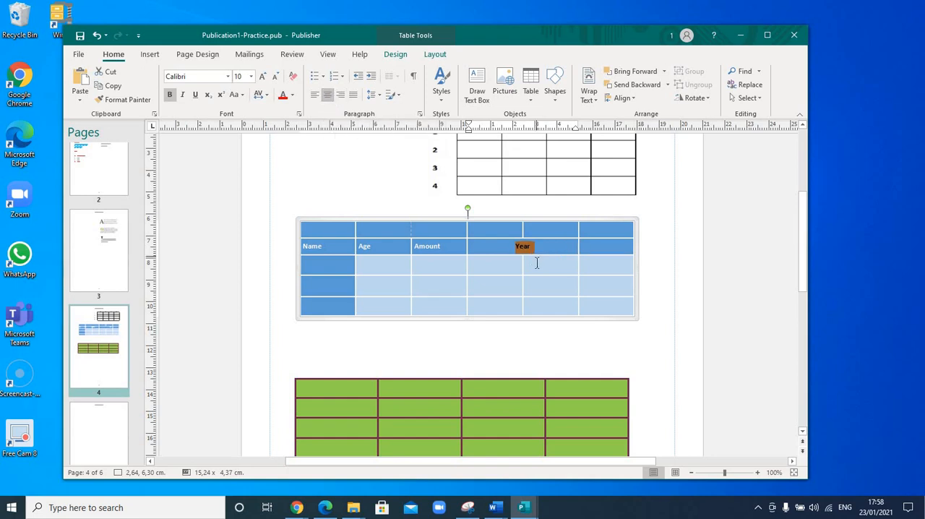
pyautogui.press('Down')
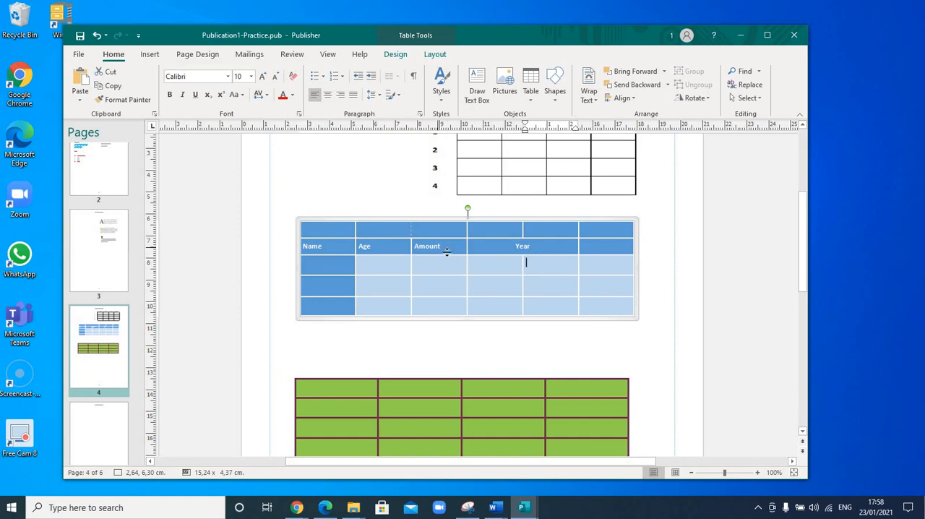
# Center the Name, Age and Amount headings of the blue table within their cells.
pyautogui.click(331, 244)
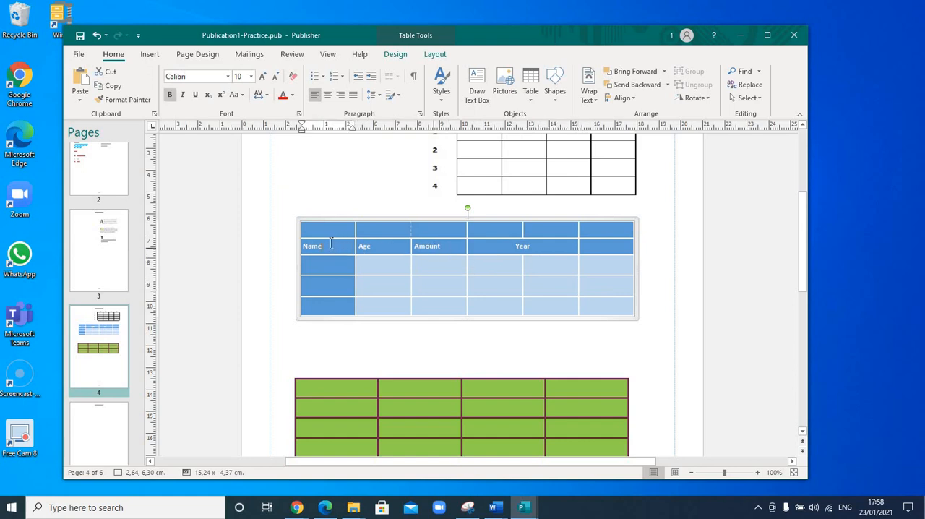
pyautogui.moveTo(360, 245); pyautogui.dragTo(436, 246)
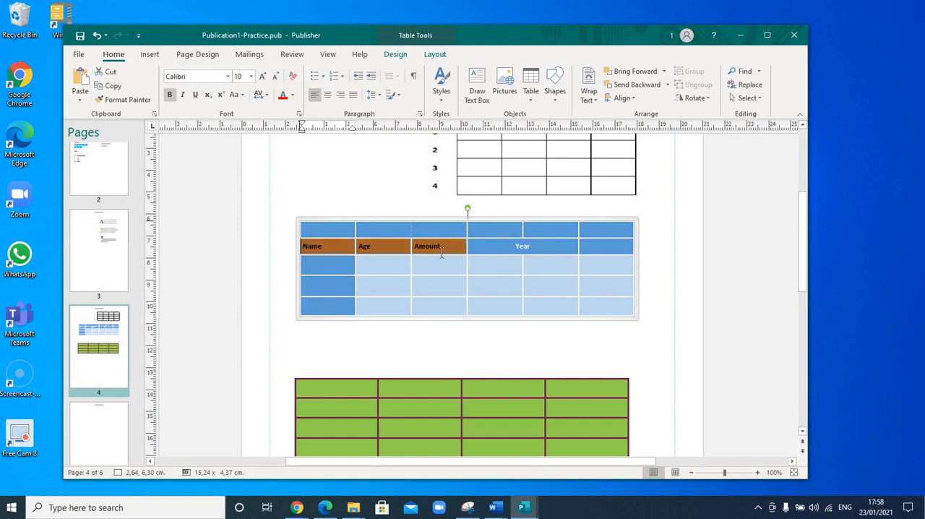
pyautogui.click(327, 95)
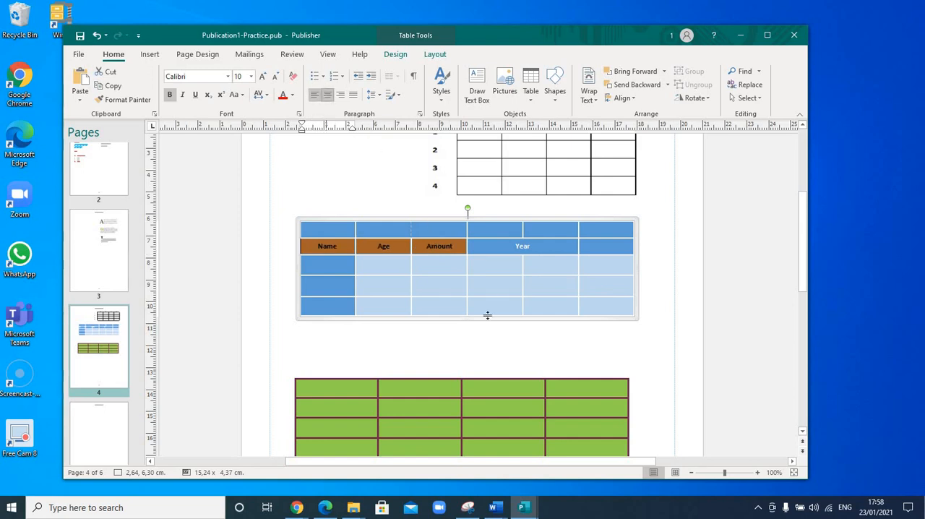
pyautogui.click(433, 274)
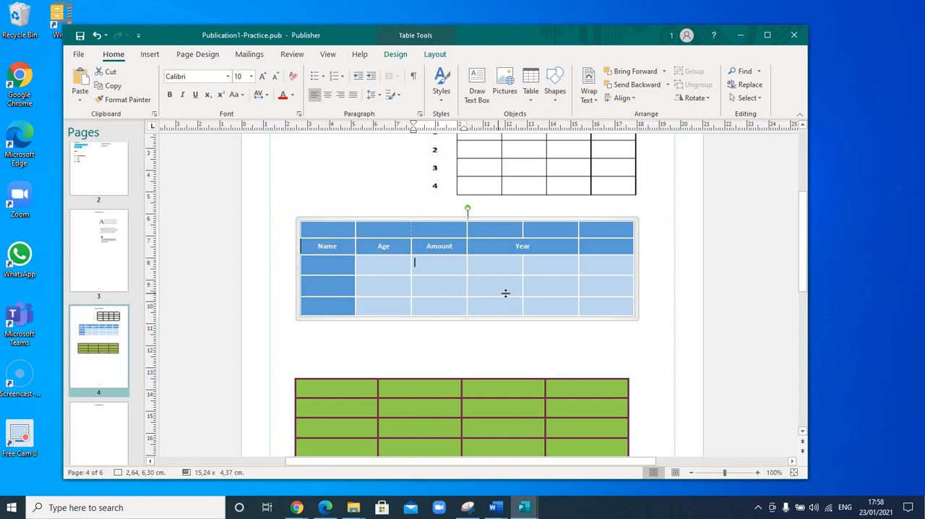
pyautogui.click(453, 246)
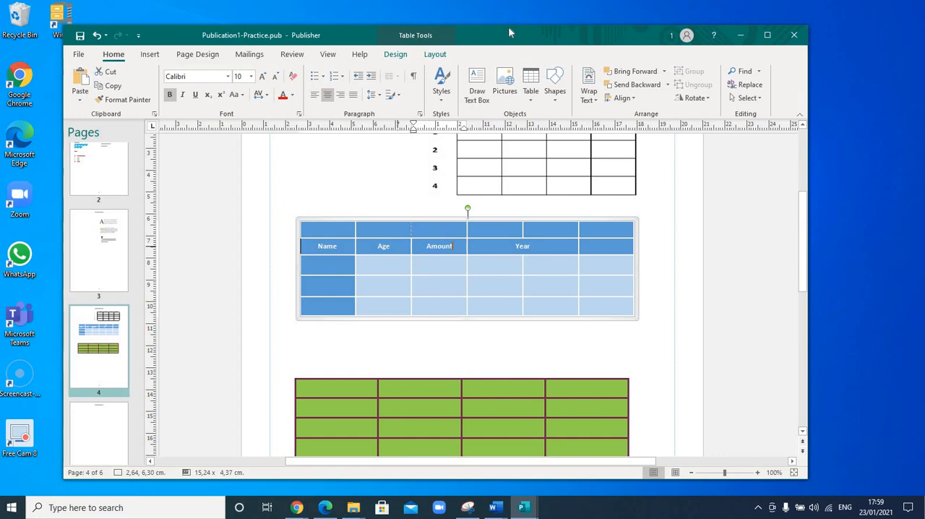
# Switch to the Word document to check the list of table topics, shorten its window, and return to the Publisher publication.
pyautogui.moveTo(509, 30); pyautogui.dragTo(501, 60)
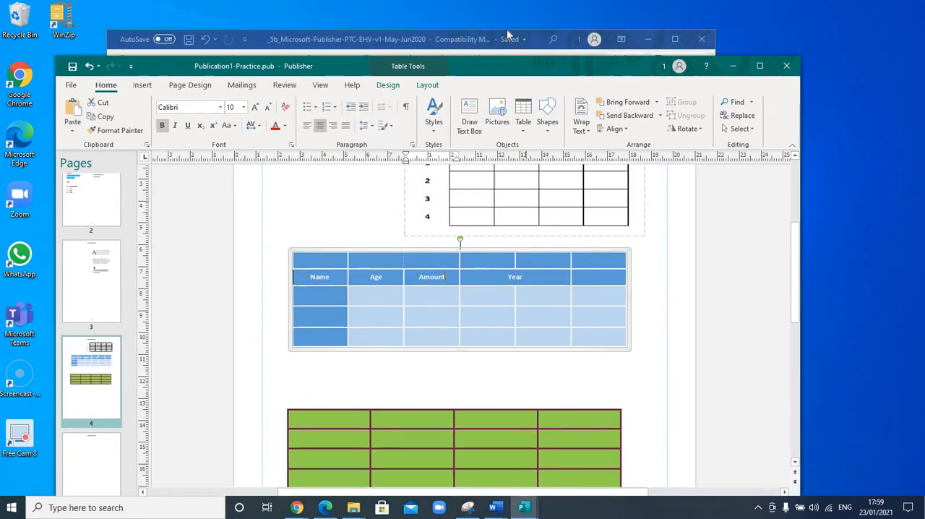
pyautogui.click(502, 39)
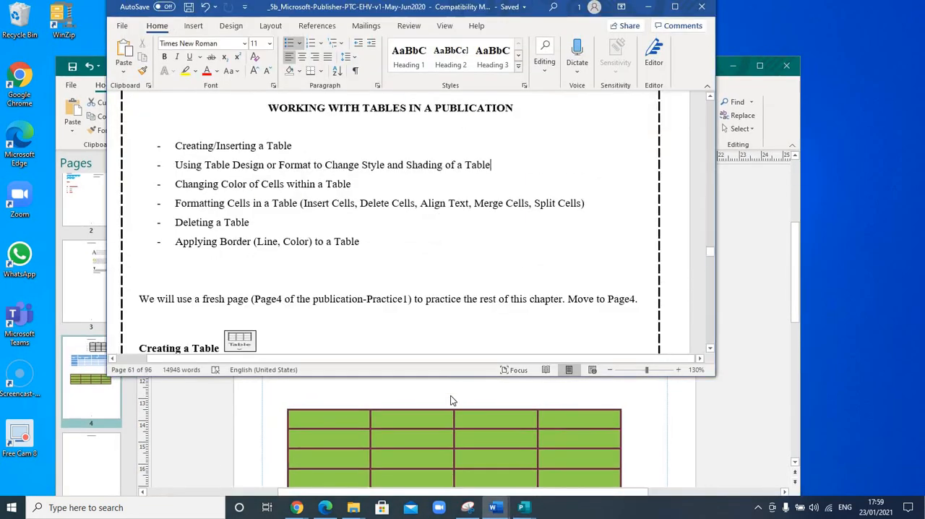
pyautogui.moveTo(446, 377); pyautogui.dragTo(467, 296)
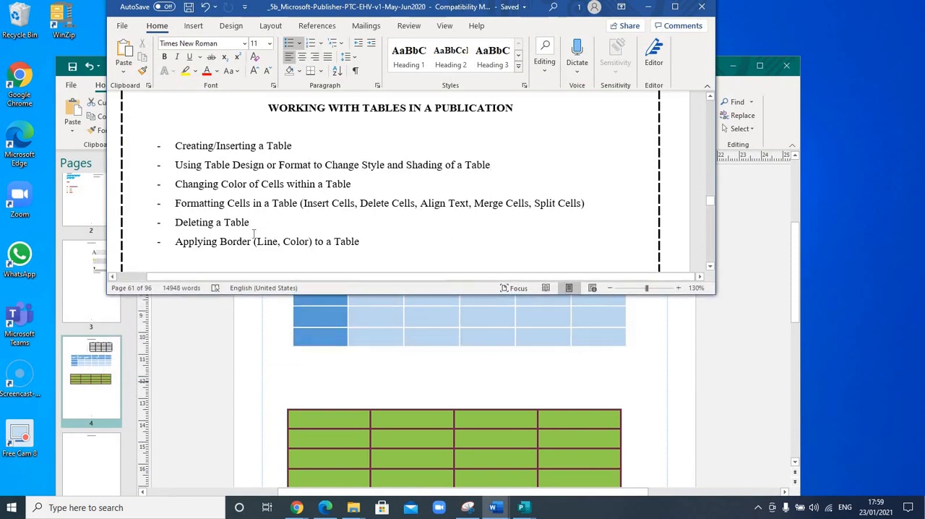
pyautogui.click(749, 329)
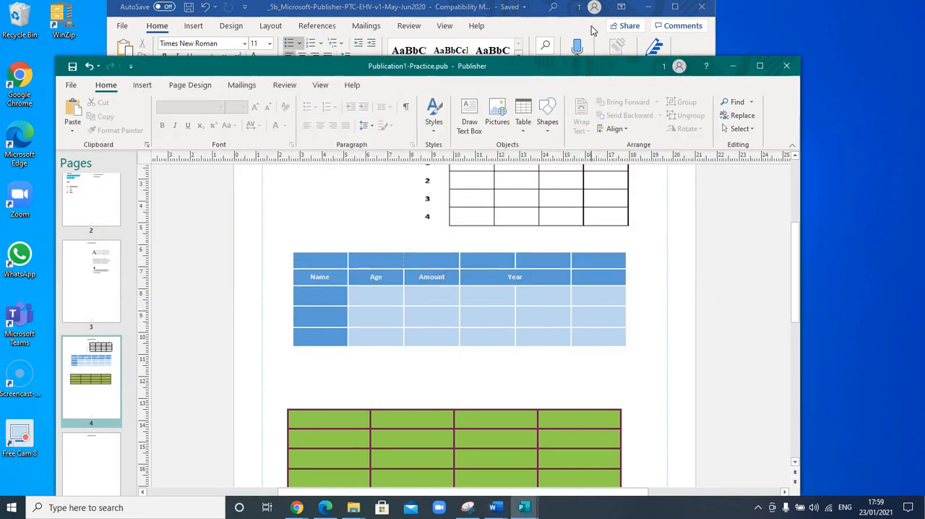
pyautogui.moveTo(594, 30); pyautogui.dragTo(592, 21)
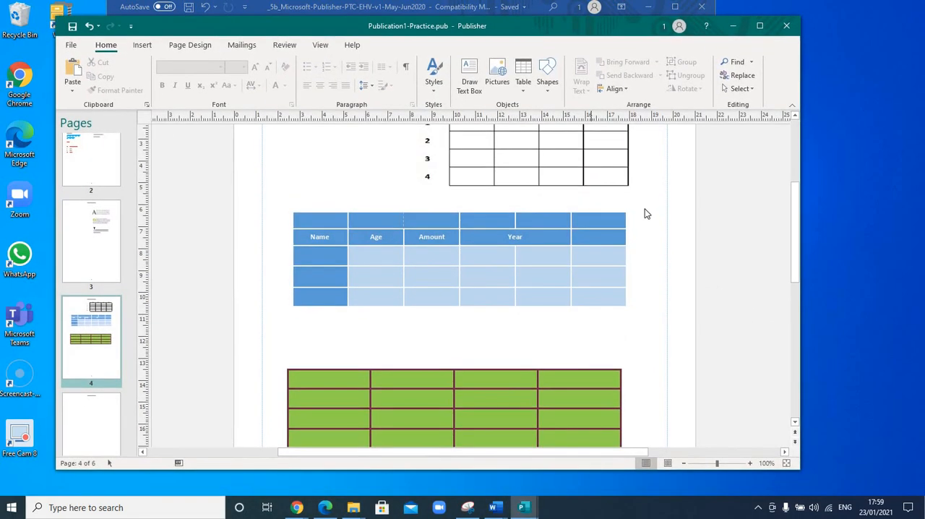
# Delete the entire blue table, and undo the deletion to bring it back.
pyautogui.click(616, 257)
pyautogui.click(443, 256)
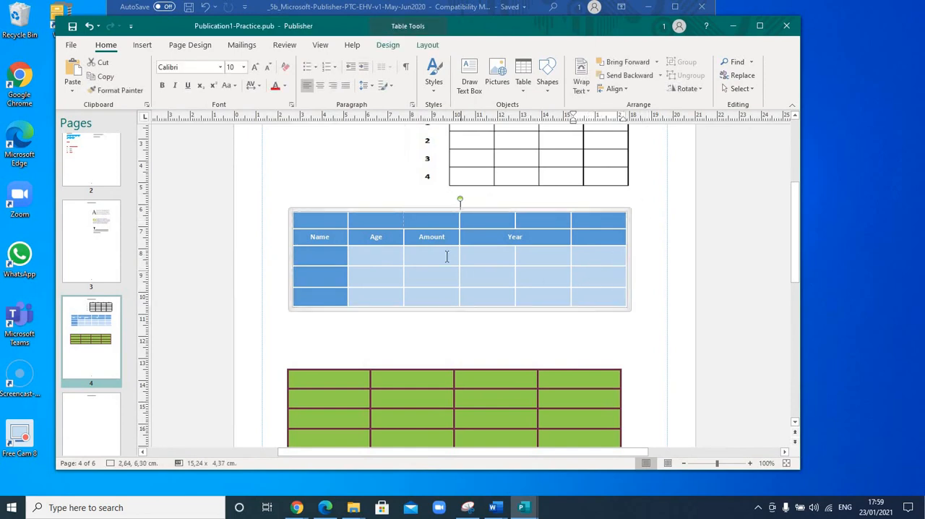
pyautogui.click(608, 260)
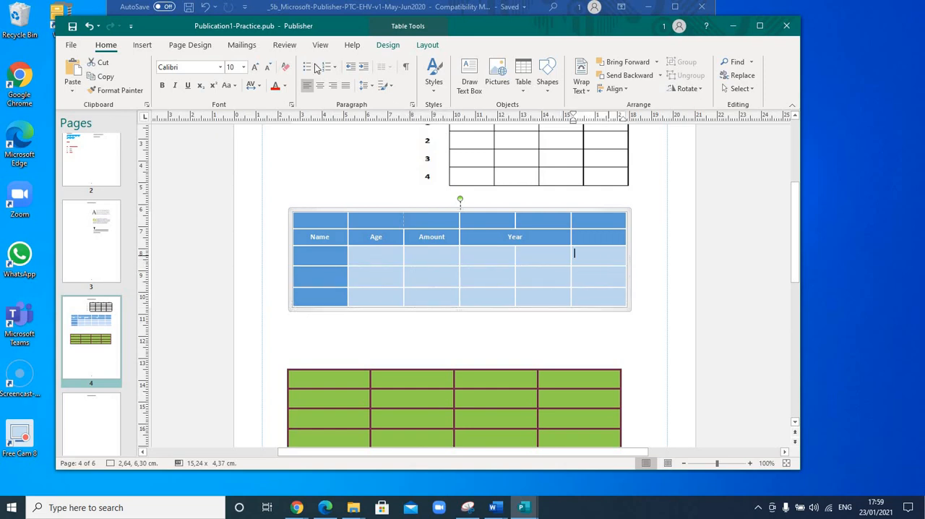
pyautogui.click(427, 45)
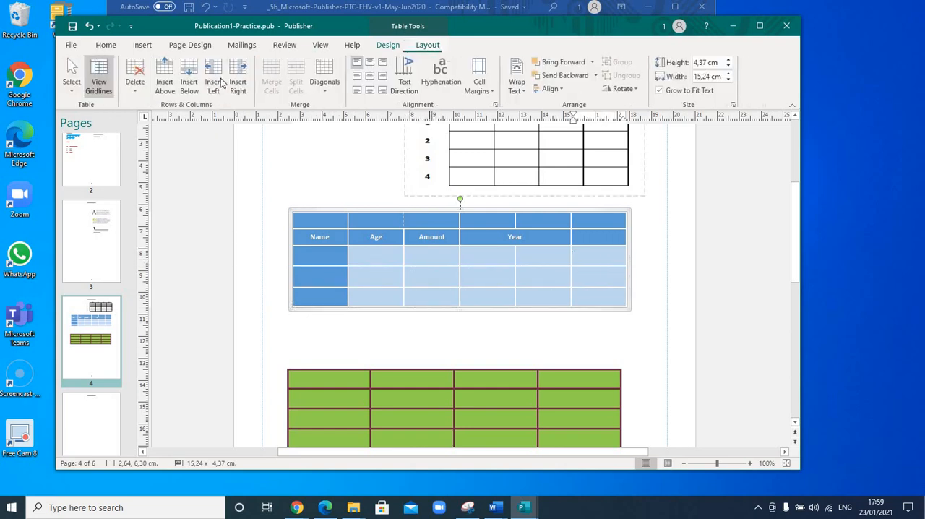
pyautogui.click(137, 87)
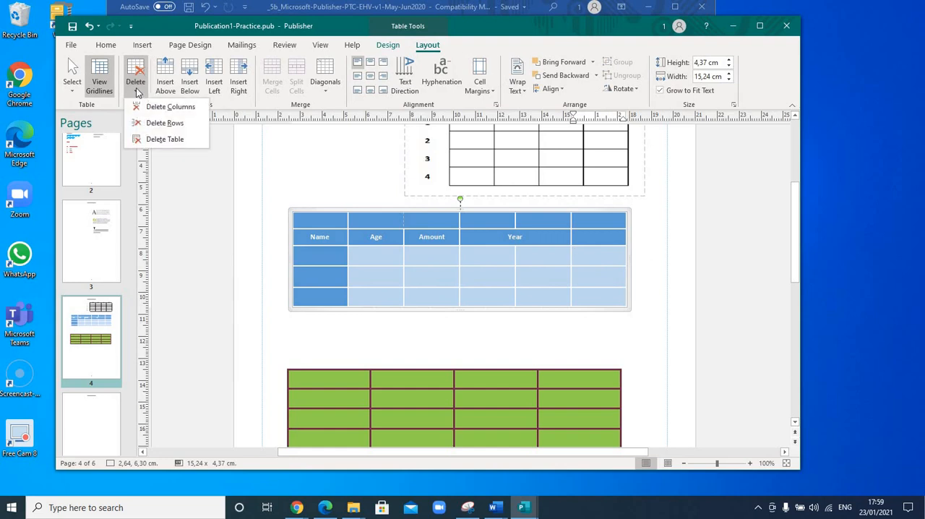
pyautogui.click(166, 139)
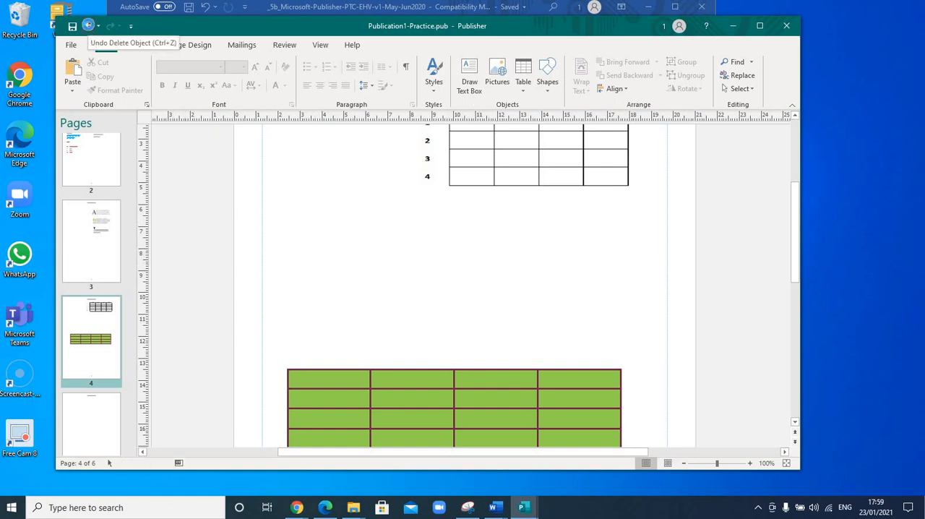
pyautogui.click(88, 27)
pyautogui.click(504, 276)
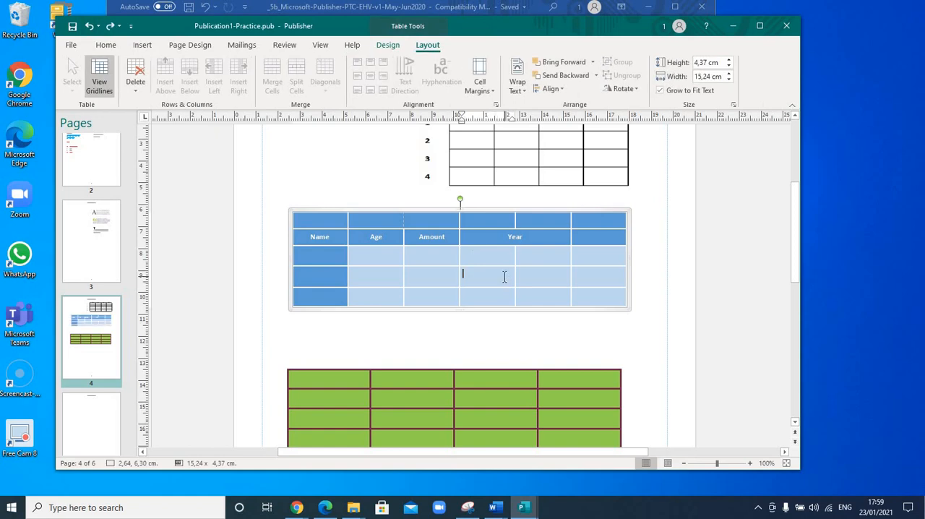
# Move the green table up so it sits just below the blue table.
pyautogui.click(496, 367)
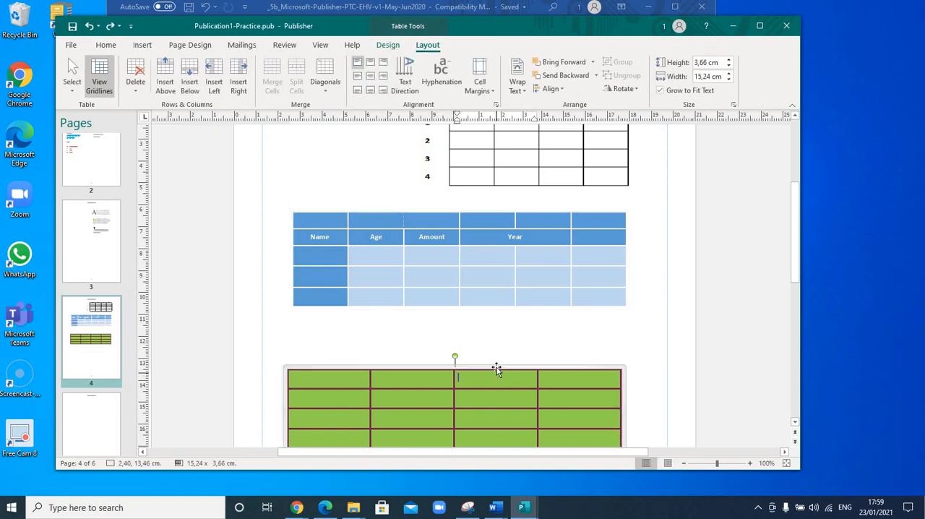
pyautogui.moveTo(496, 321); pyautogui.dragTo(496, 323)
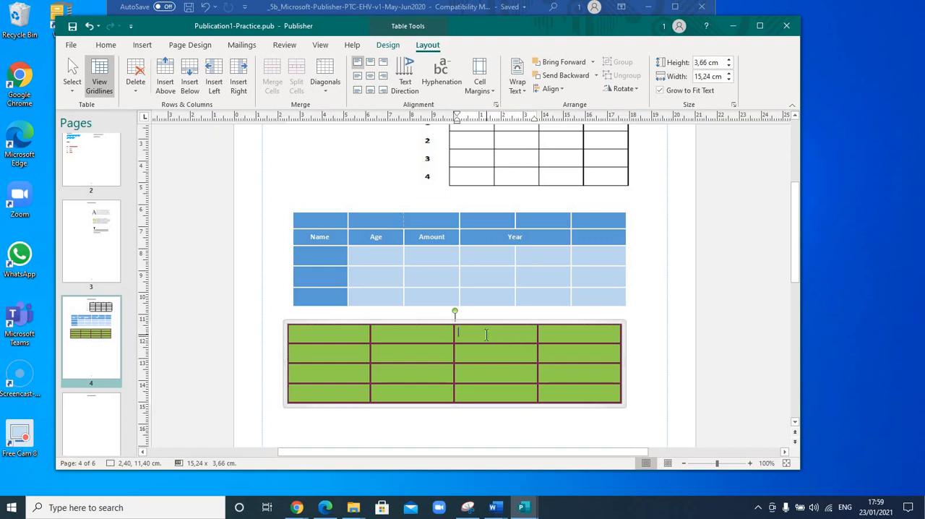
# Delete the entire green table, and undo that deletion.
pyautogui.rightClick(483, 356)
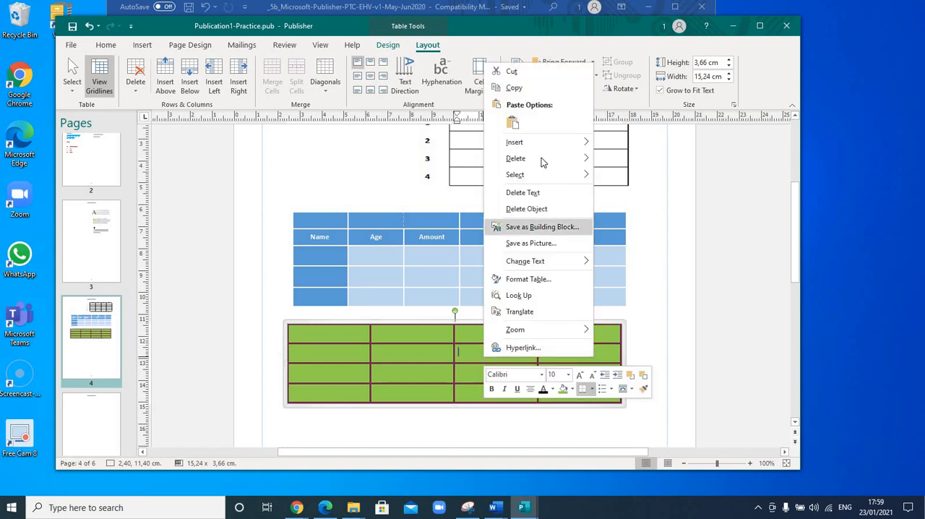
pyautogui.moveTo(541, 157)
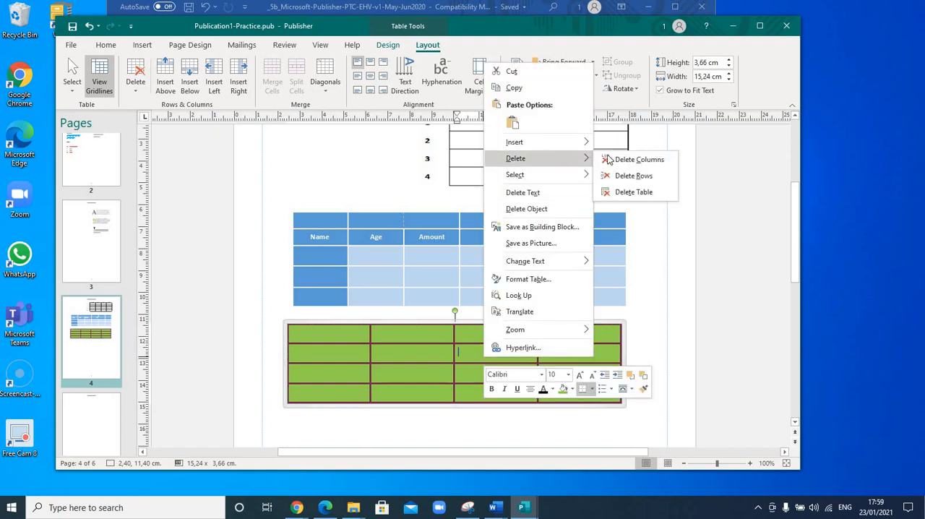
pyautogui.click(634, 192)
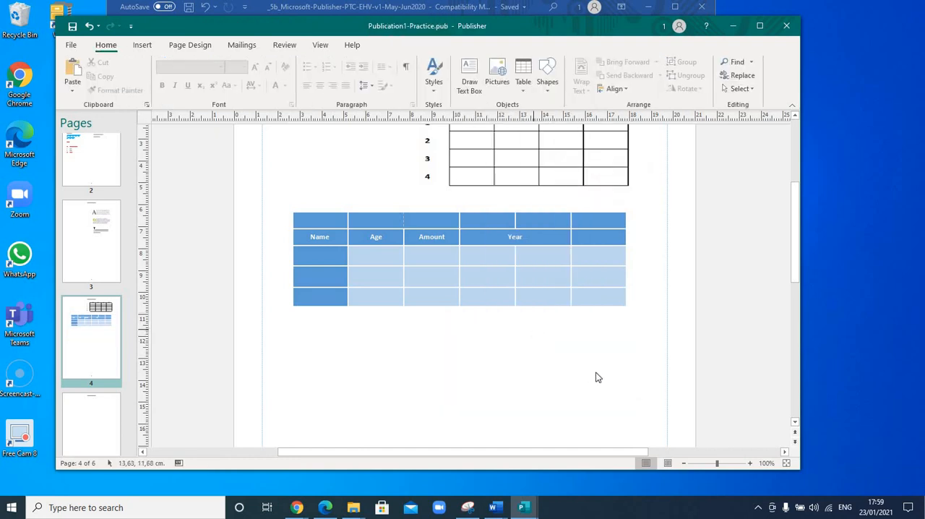
pyautogui.click(89, 26)
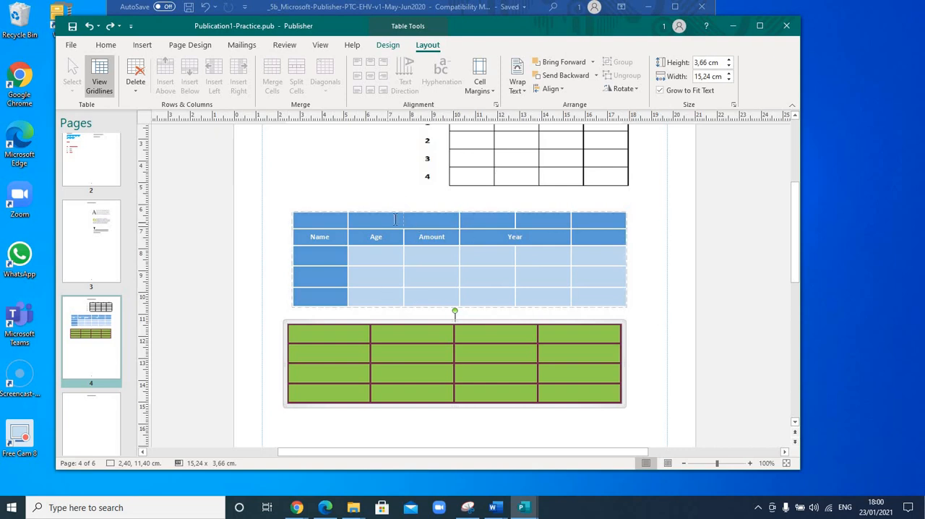
# Apply dark gold 4 ½ pt borders to all cells of the blue table.
pyautogui.click(455, 221)
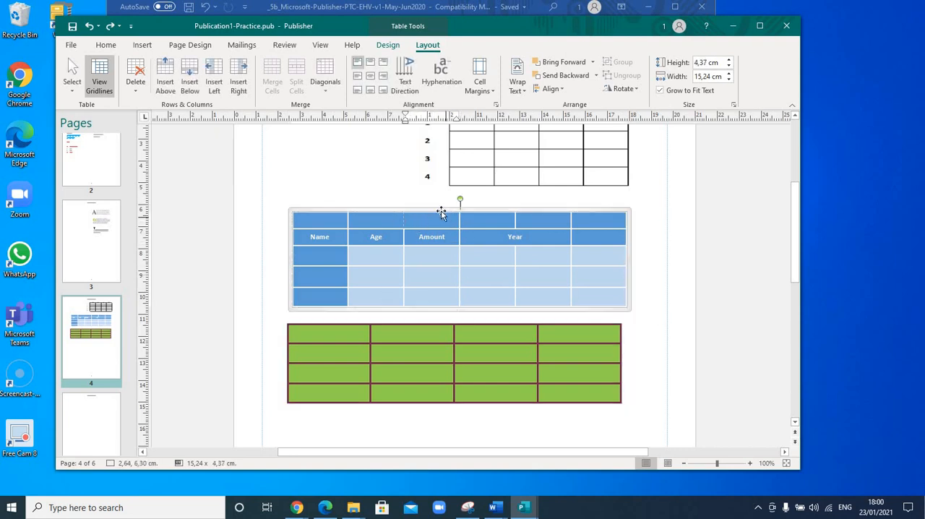
pyautogui.click(441, 209)
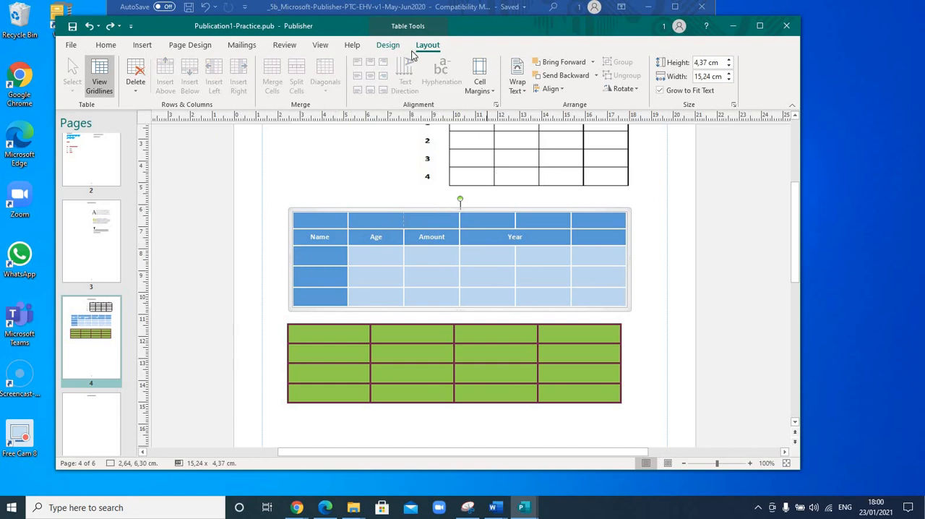
pyautogui.click(388, 45)
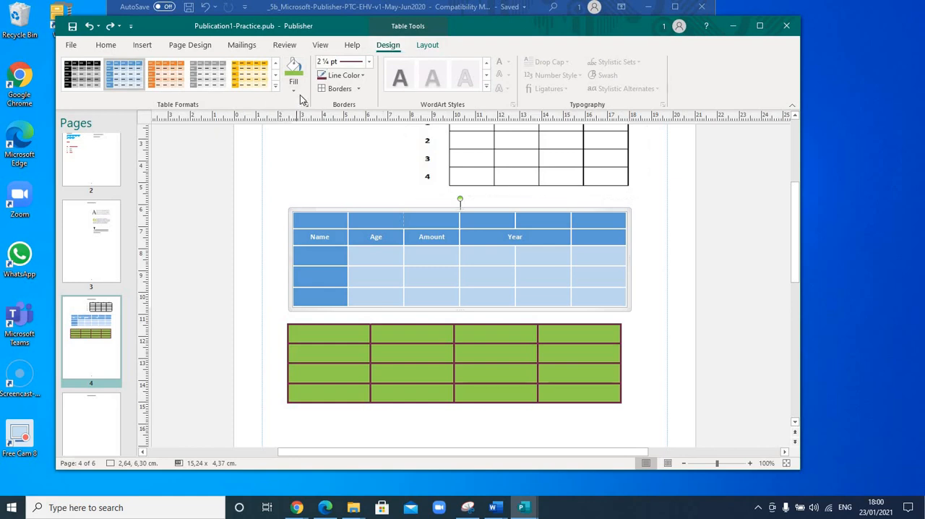
pyautogui.click(363, 76)
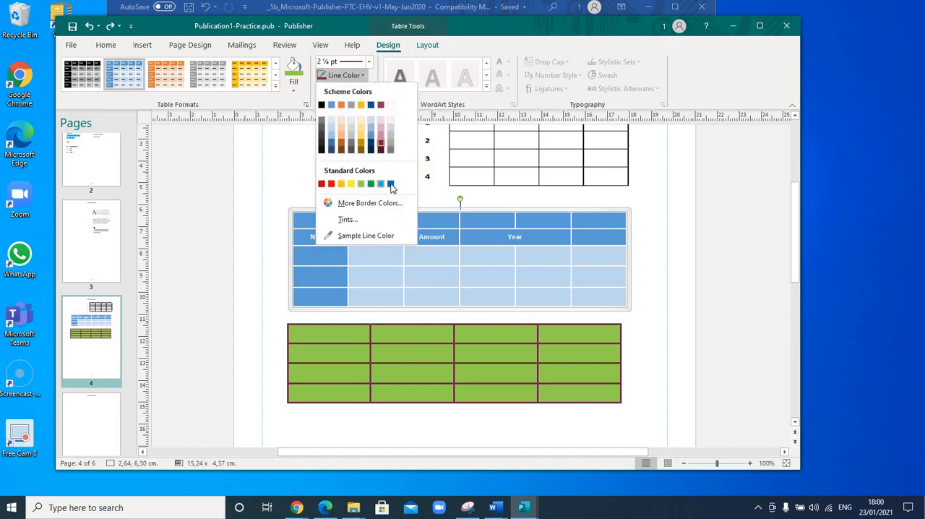
pyautogui.click(364, 147)
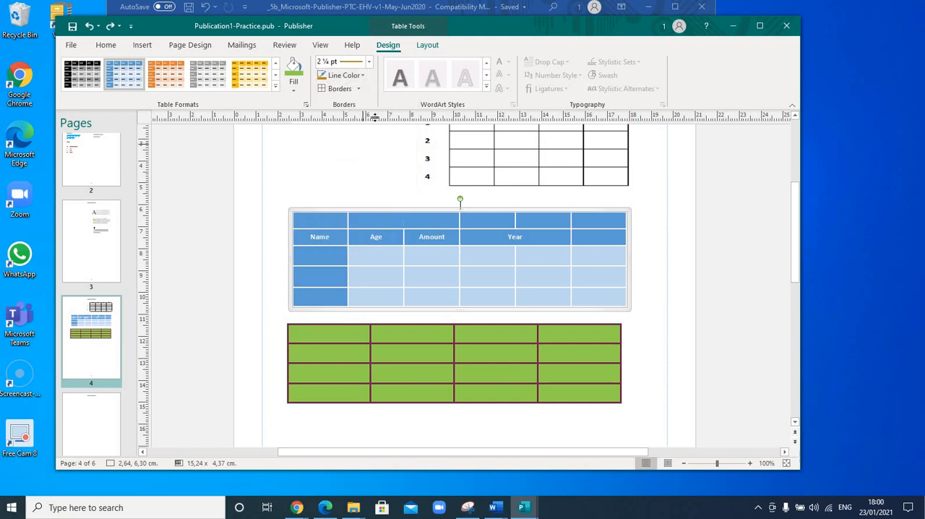
pyautogui.click(369, 63)
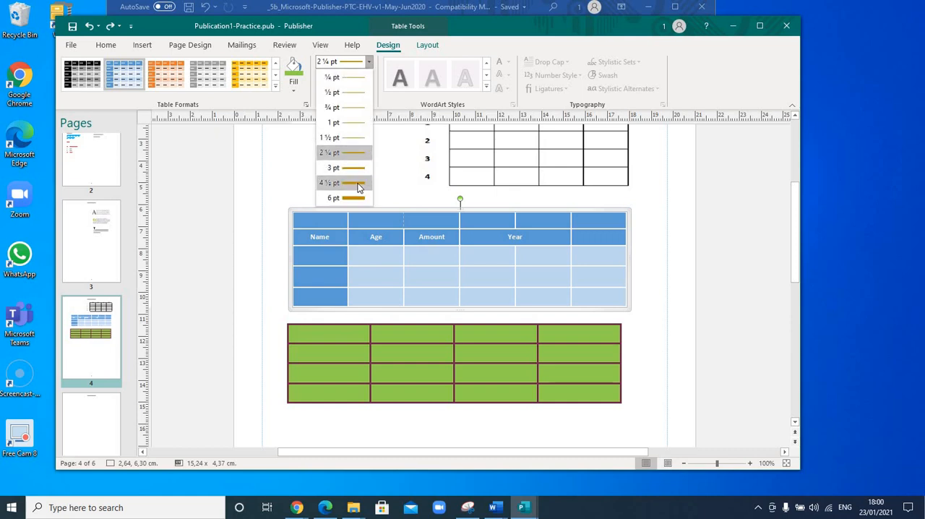
pyautogui.click(359, 183)
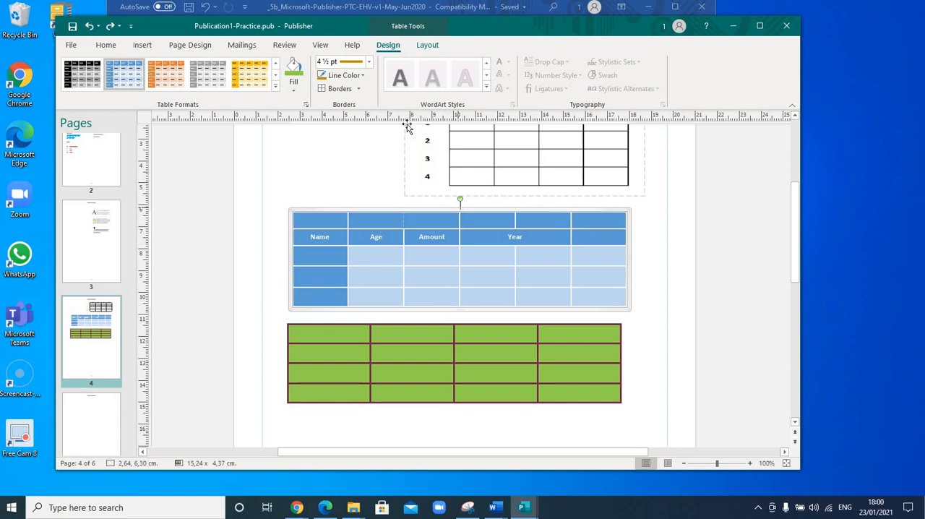
pyautogui.click(357, 89)
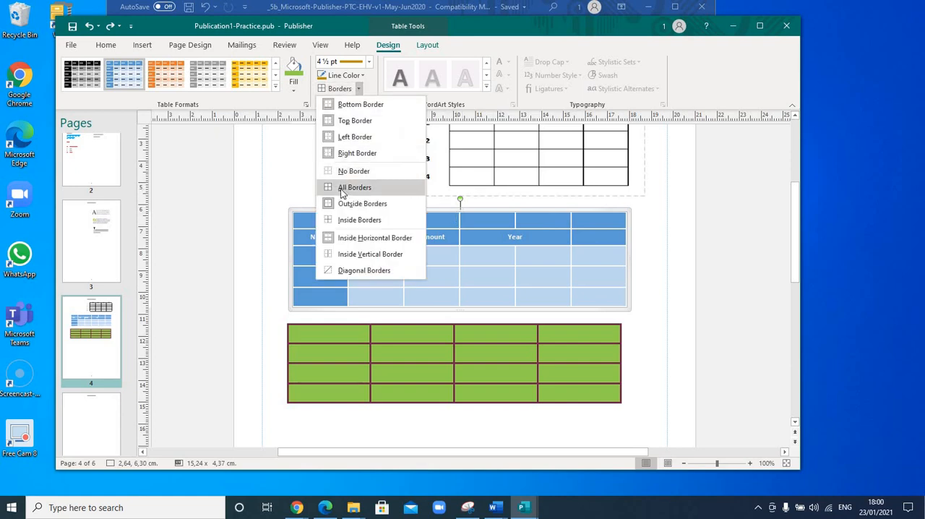
pyautogui.click(354, 187)
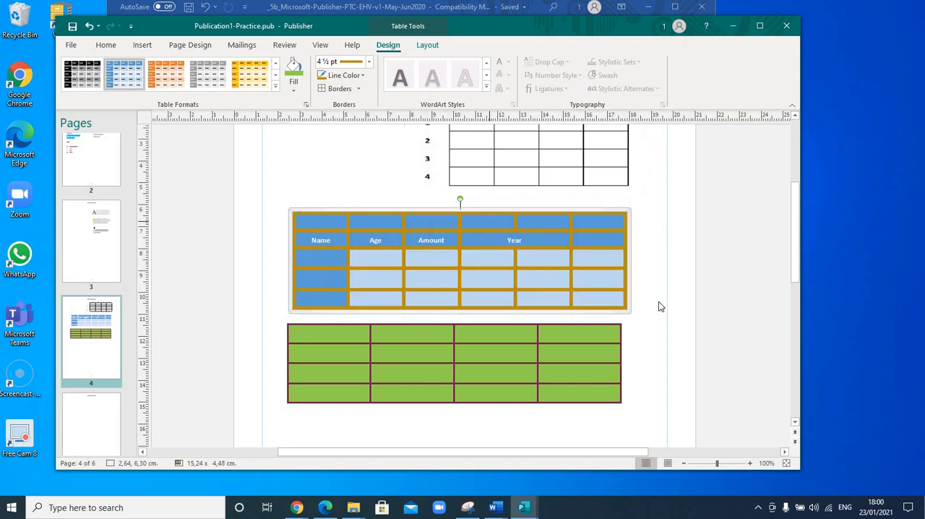
# Remove the right border of the second cell below the Year heading, and undo that border change.
pyautogui.click(522, 258)
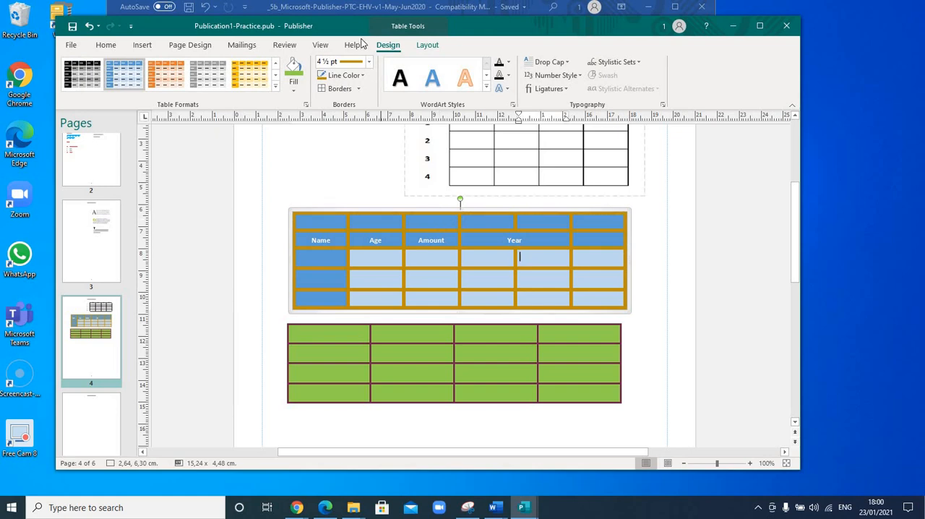
pyautogui.click(359, 88)
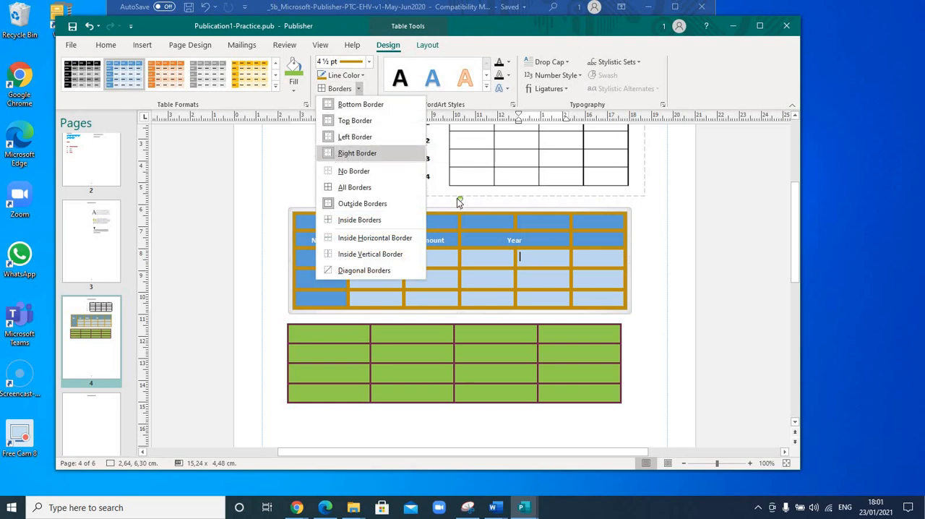
pyautogui.click(361, 155)
pyautogui.click(543, 267)
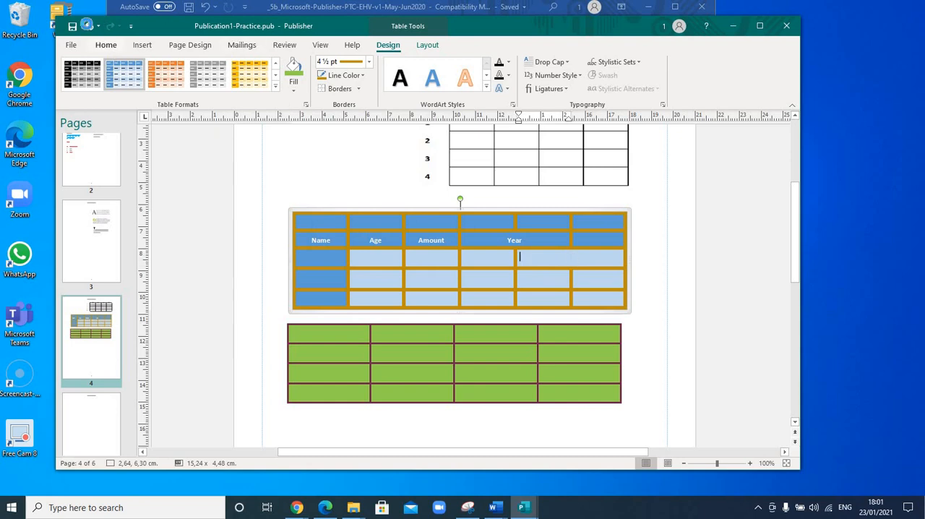
pyautogui.click(89, 27)
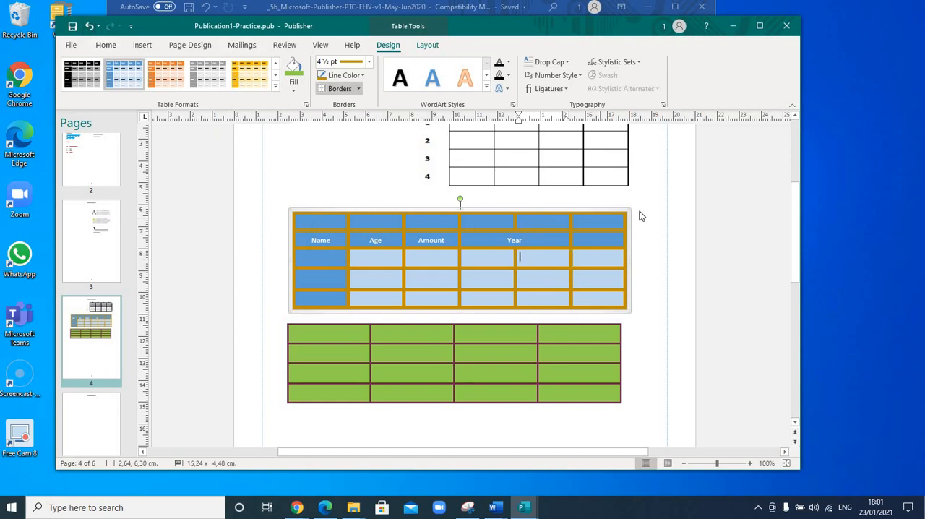
# Remove the right border of the whole blue table.
pyautogui.click(640, 212)
pyautogui.click(628, 221)
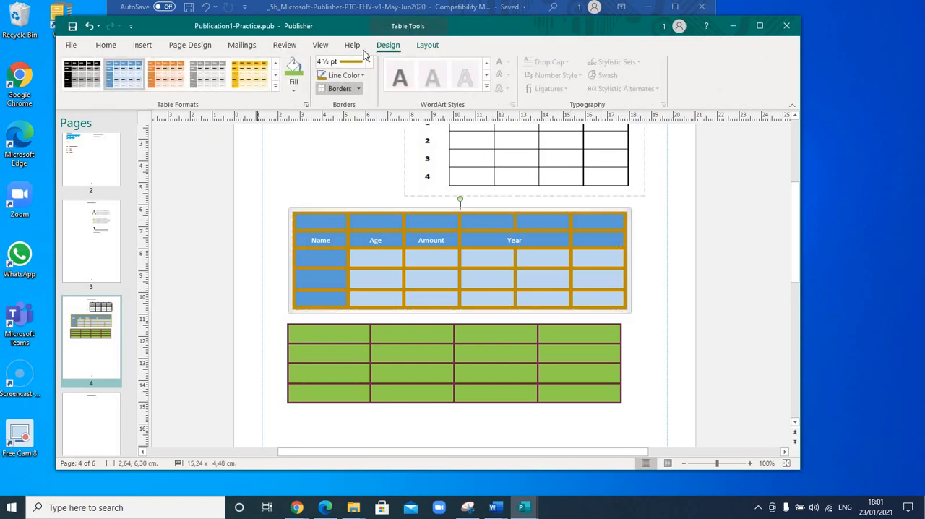
pyautogui.click(357, 88)
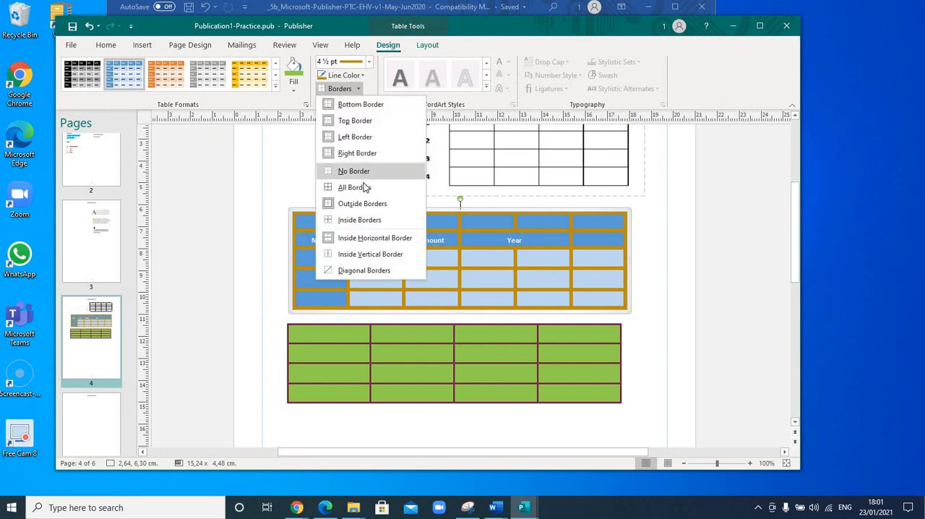
pyautogui.click(357, 153)
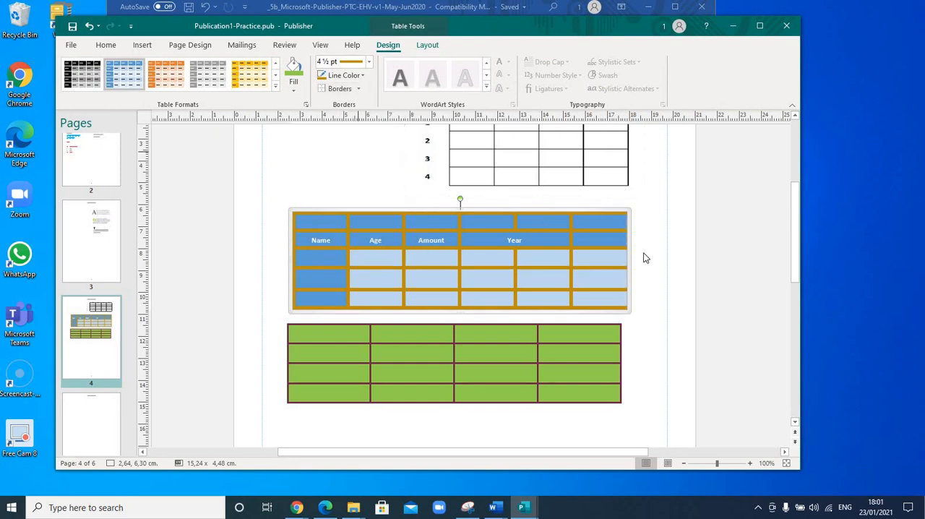
pyautogui.click(633, 250)
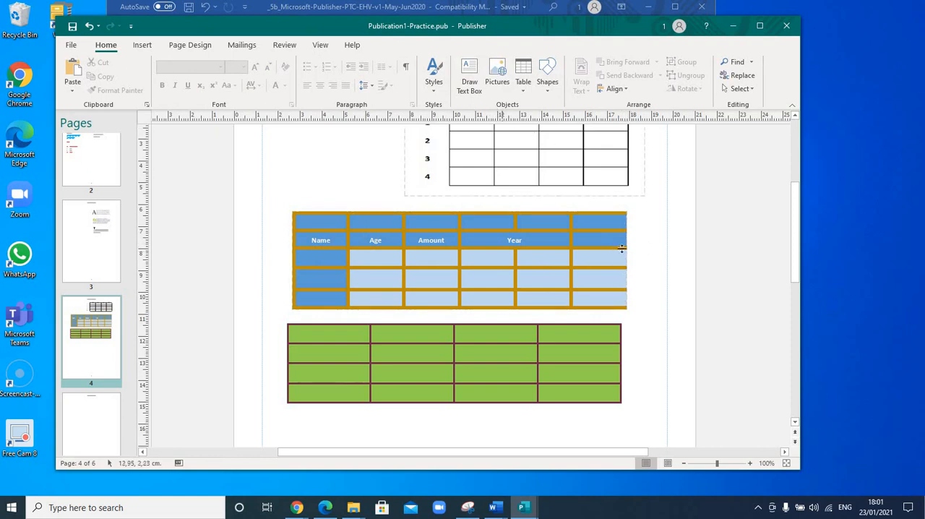
# Remove the top border of the whole blue table.
pyautogui.click(629, 243)
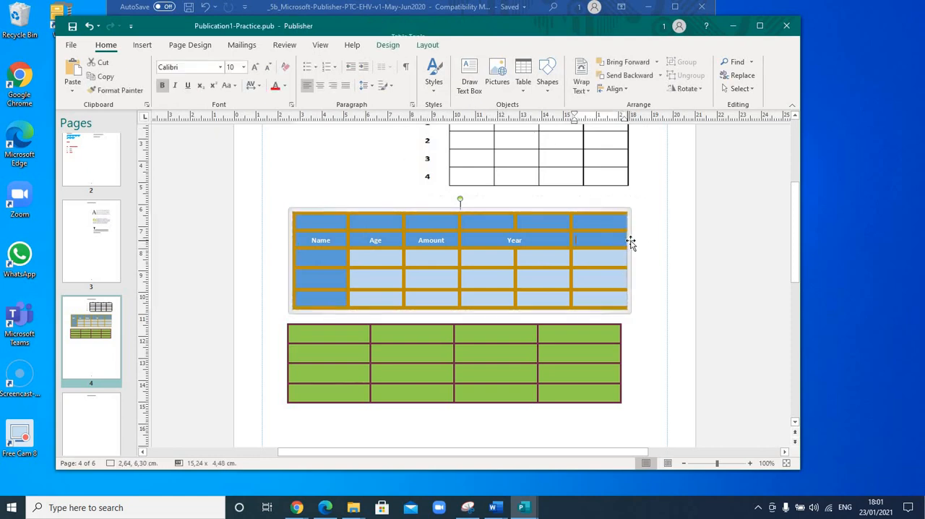
pyautogui.click(388, 45)
pyautogui.click(359, 88)
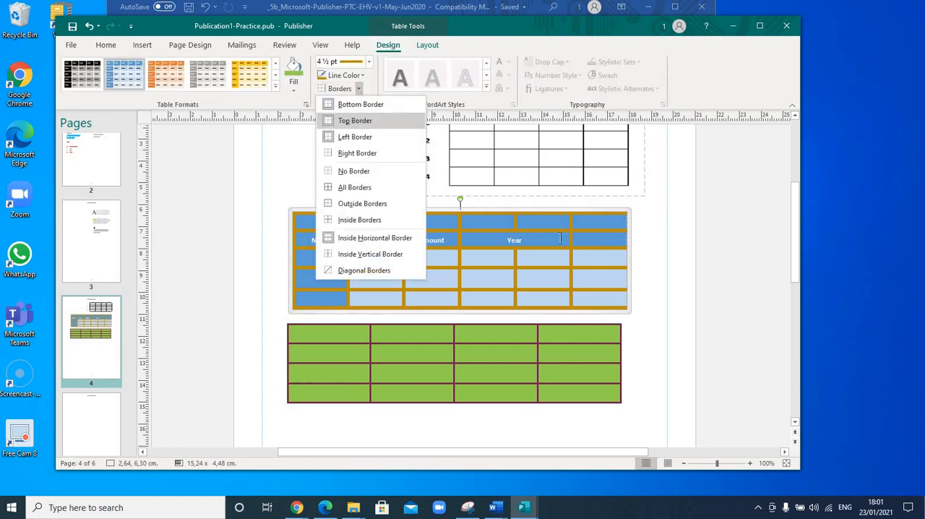
pyautogui.click(354, 121)
pyautogui.click(351, 209)
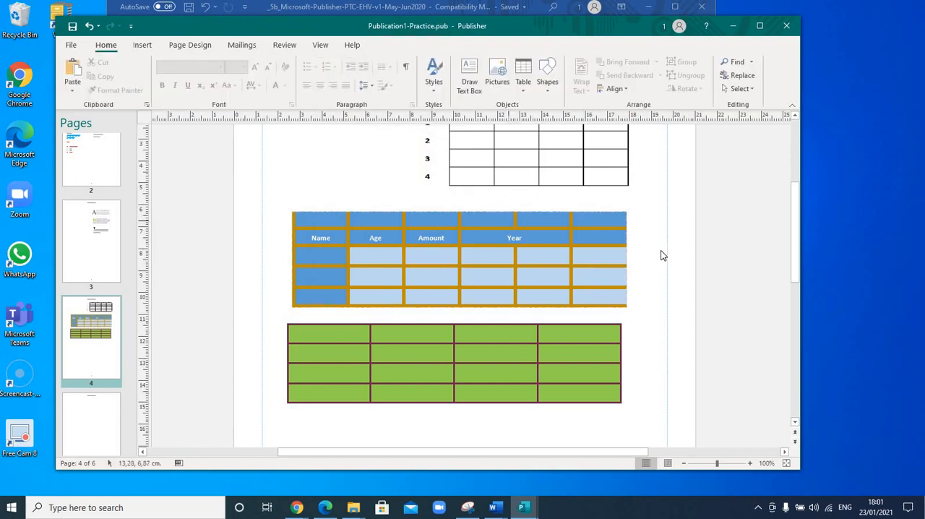
# Add the dark gold 4 ½ pt top border back to the whole blue table.
pyautogui.click(627, 235)
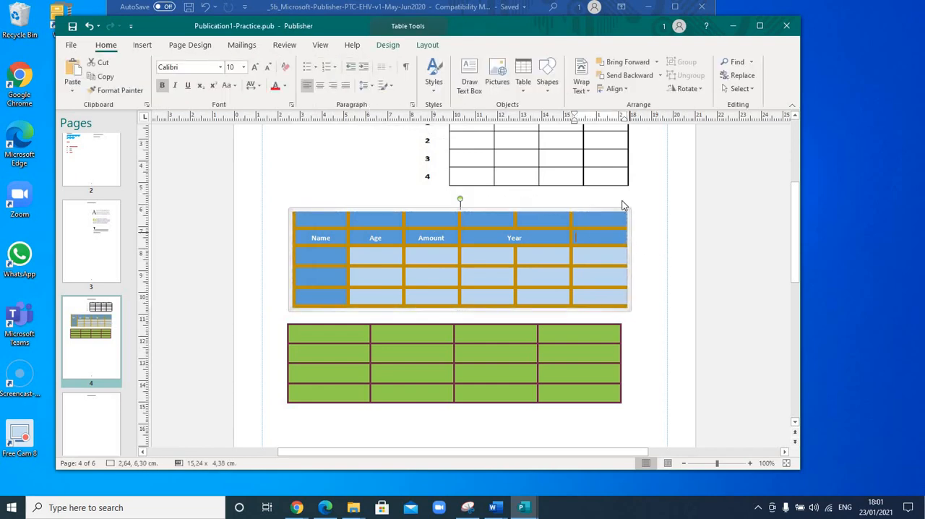
pyautogui.click(387, 45)
pyautogui.click(359, 89)
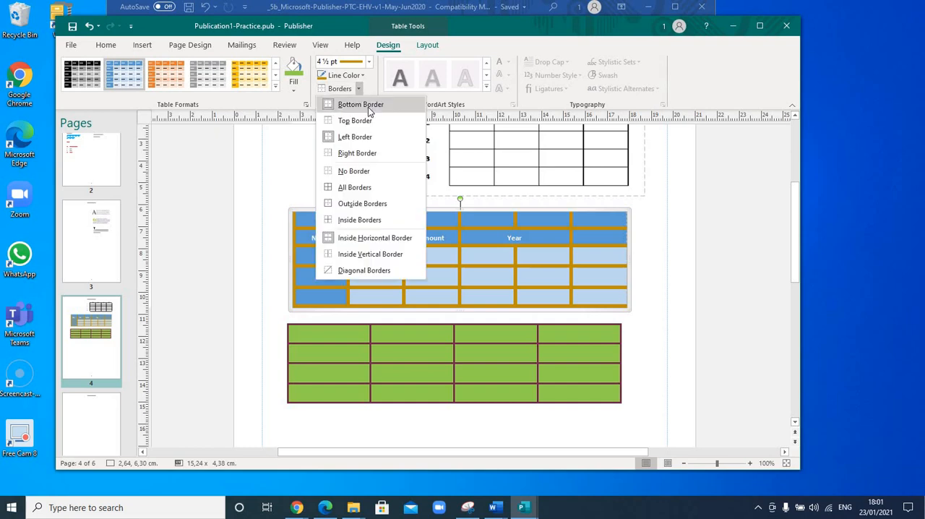
pyautogui.click(365, 106)
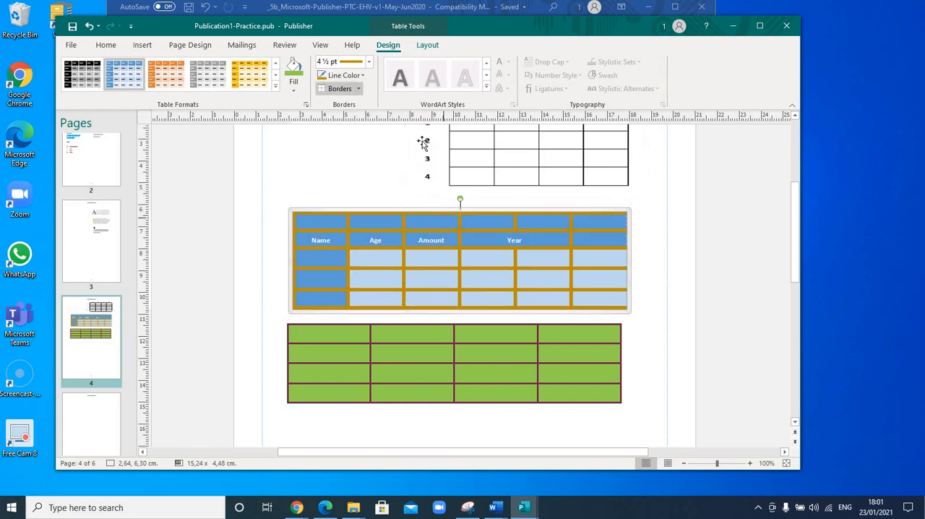
# Add the dark gold 4 ½ pt right border back to the whole blue table.
pyautogui.click(359, 89)
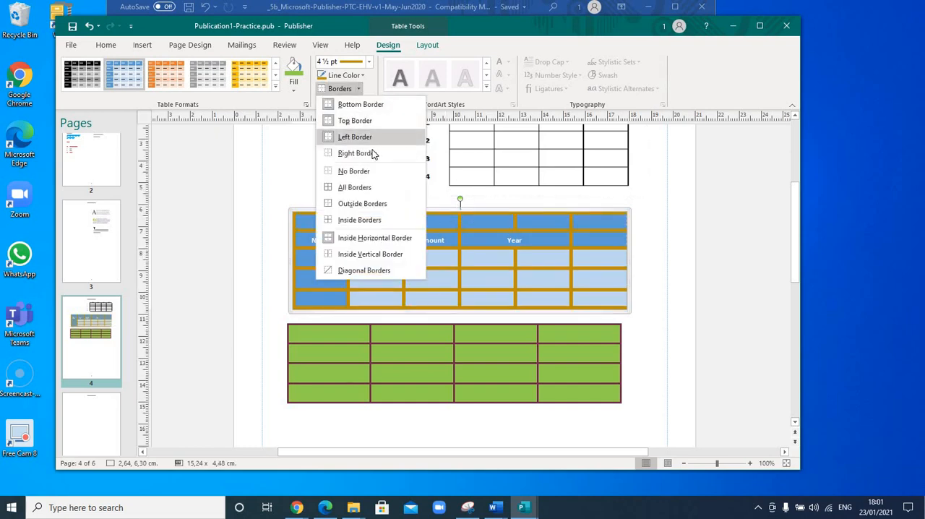
pyautogui.click(365, 152)
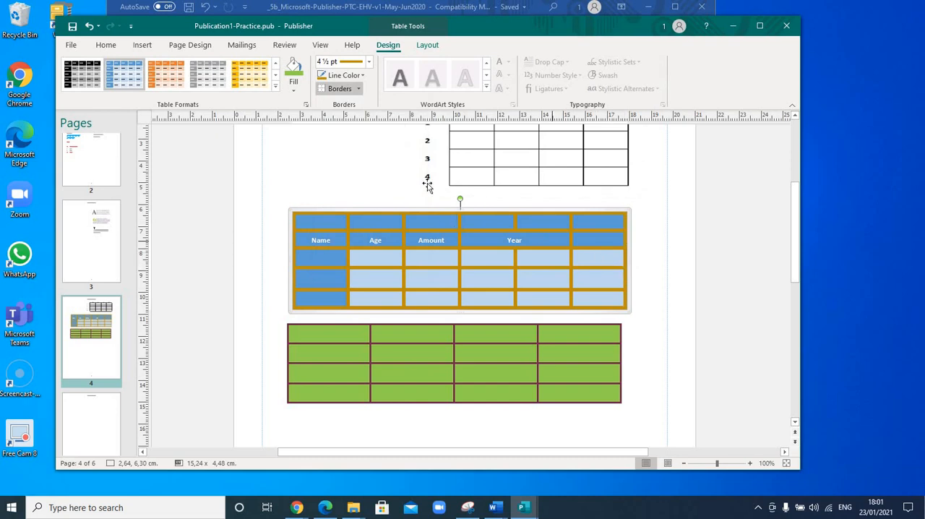
# Set the border weight to 2 ¼ pt, apply it to all borders of the blue table, and deselect the table.
pyautogui.click(369, 64)
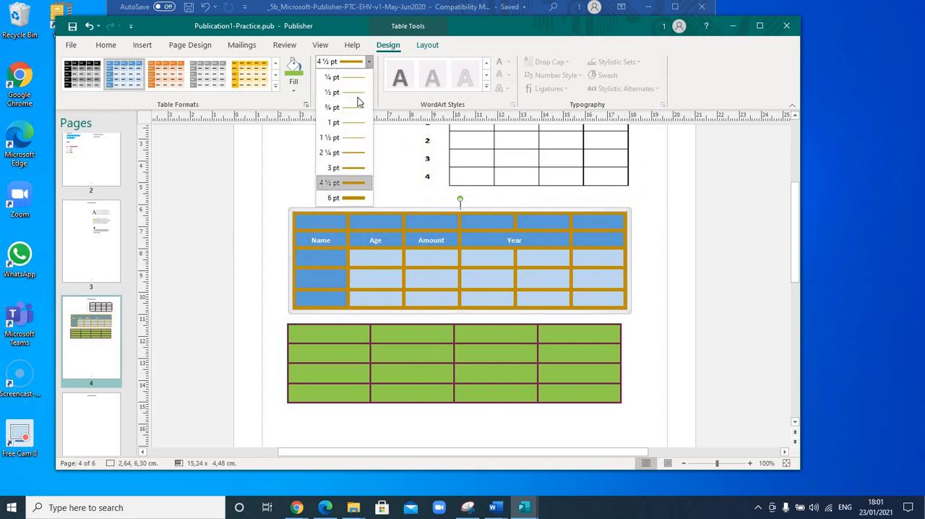
pyautogui.click(353, 151)
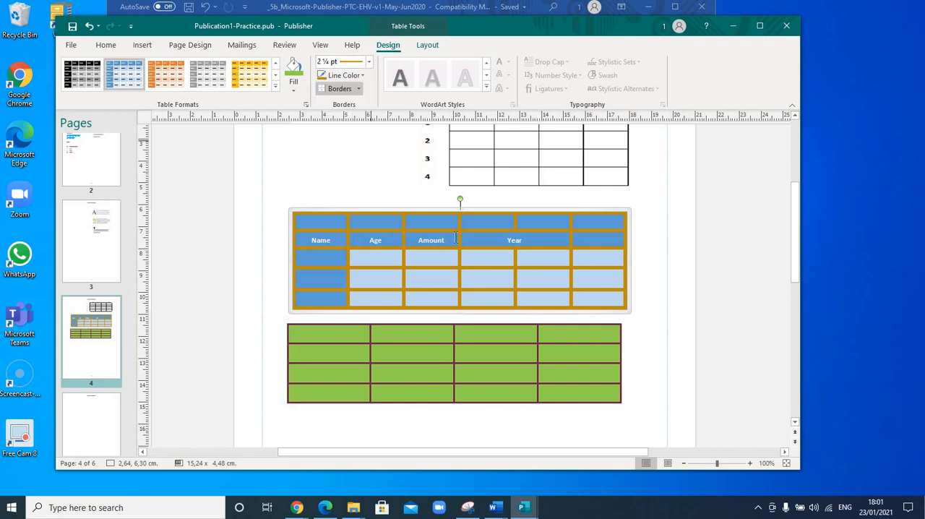
pyautogui.click(358, 87)
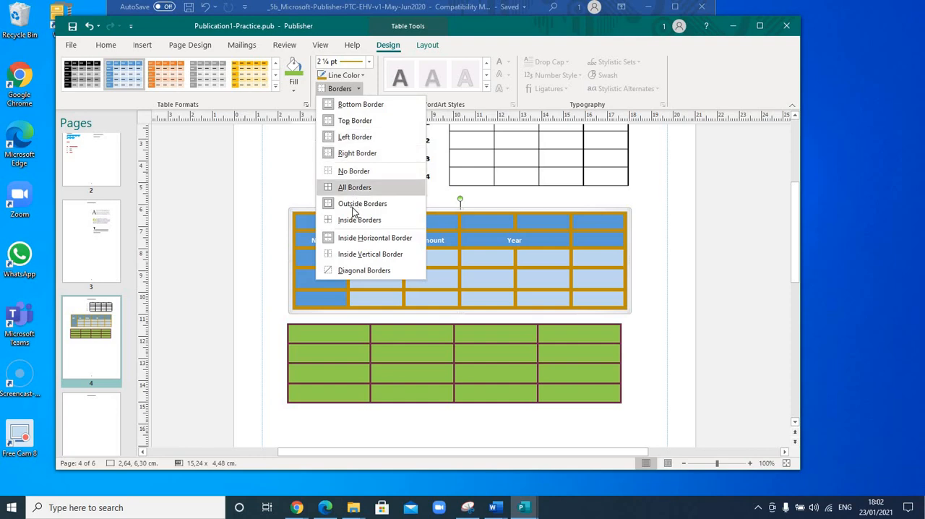
pyautogui.click(344, 189)
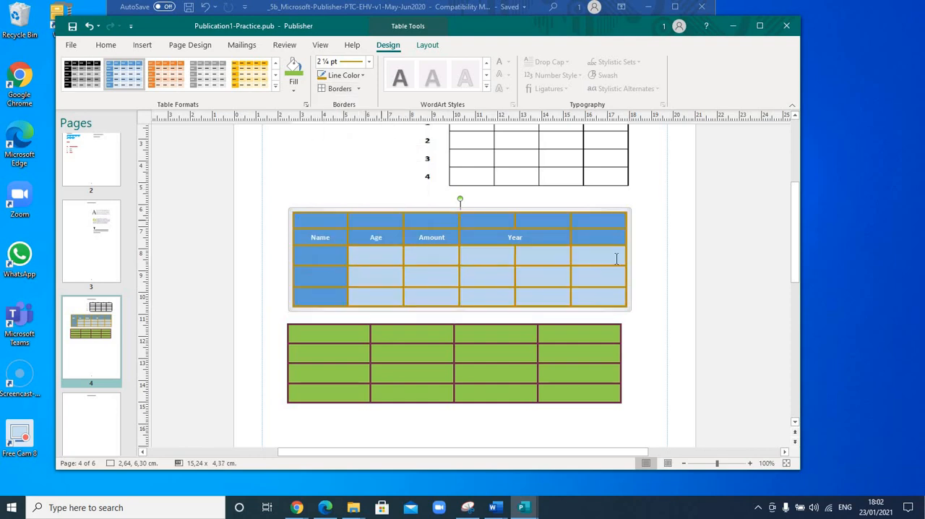
pyautogui.click(632, 297)
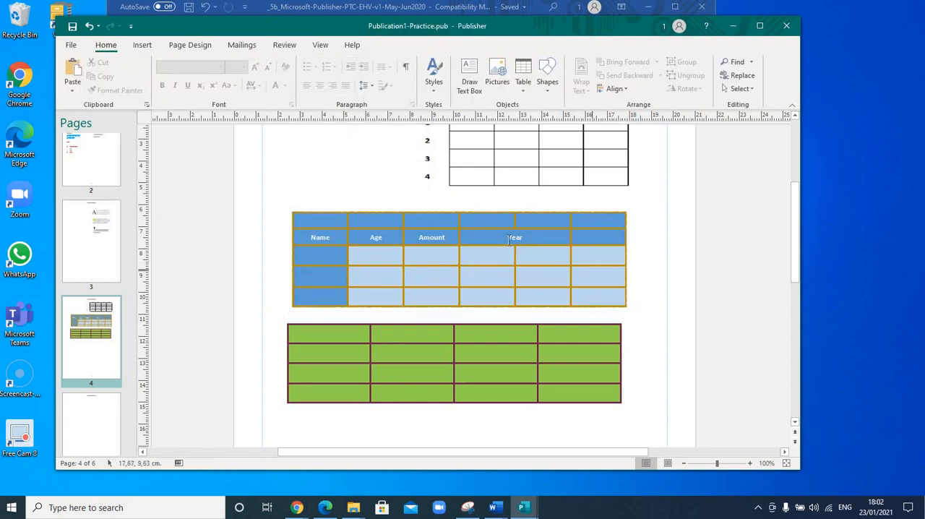